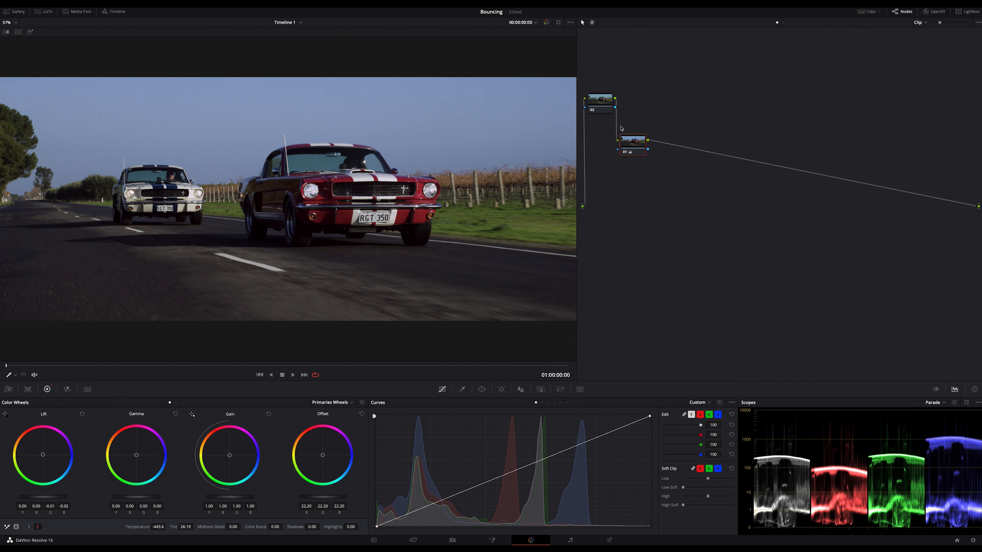
Nudge node 01 slightly down and disable node 02
drag(629, 145, 629, 148)
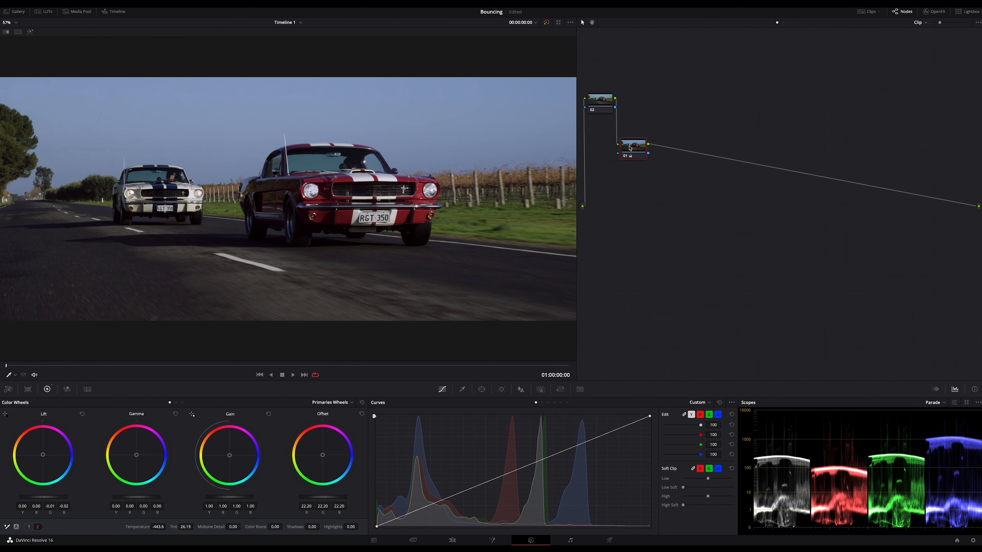
click(602, 105)
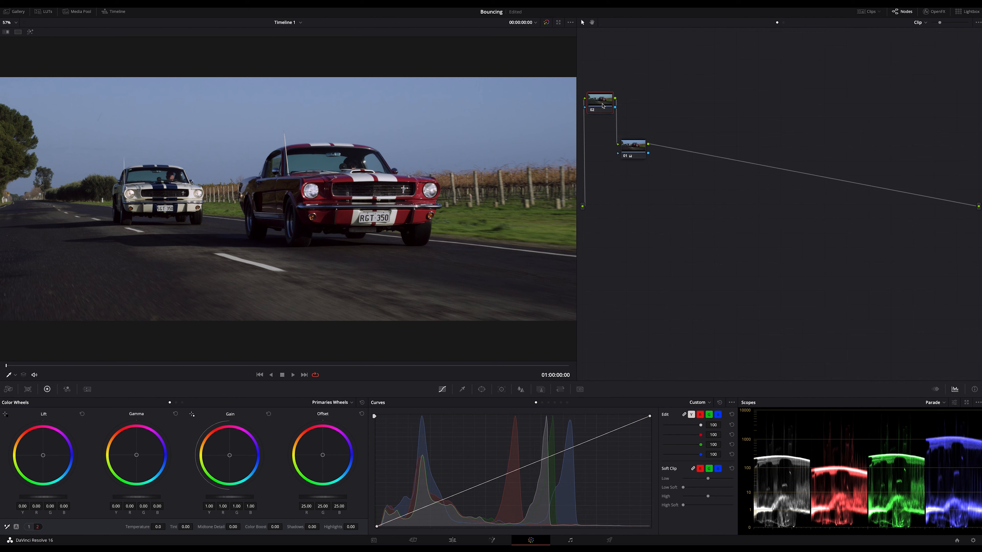
key(ctrl+d)
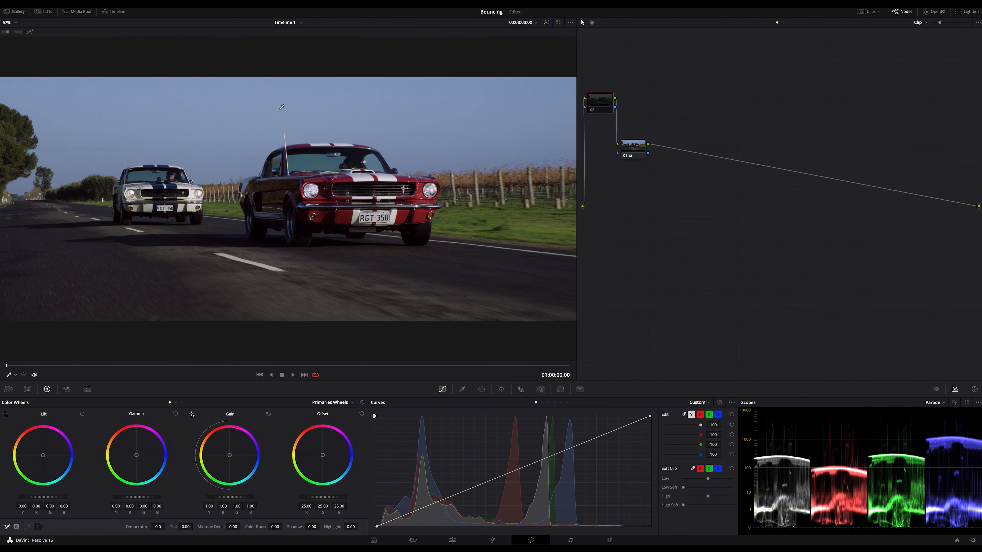
Add three serial nodes after node 01 and spread nodes 03, 04 and 05 out along the chain
click(632, 147)
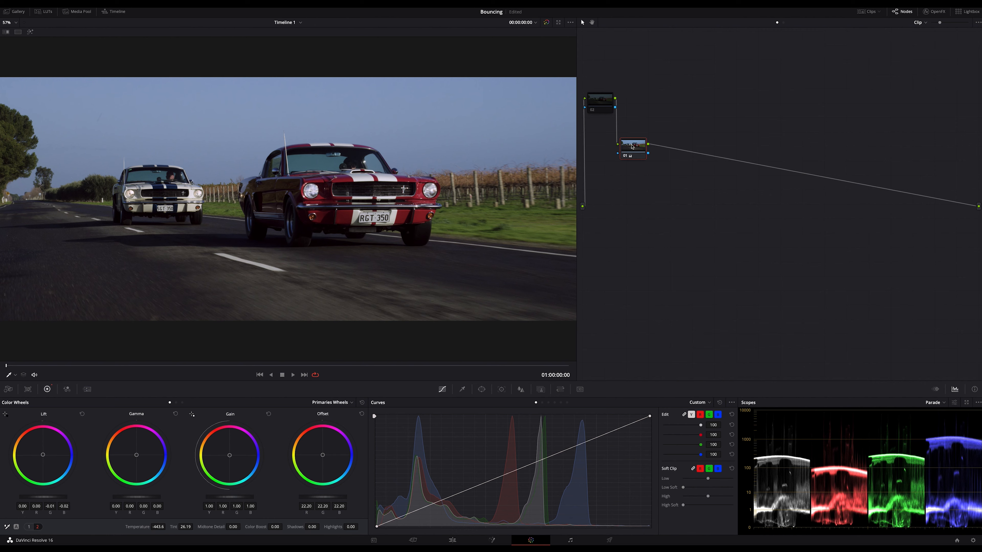
key(alt+s)
key(alt+s)
key(alt+s)
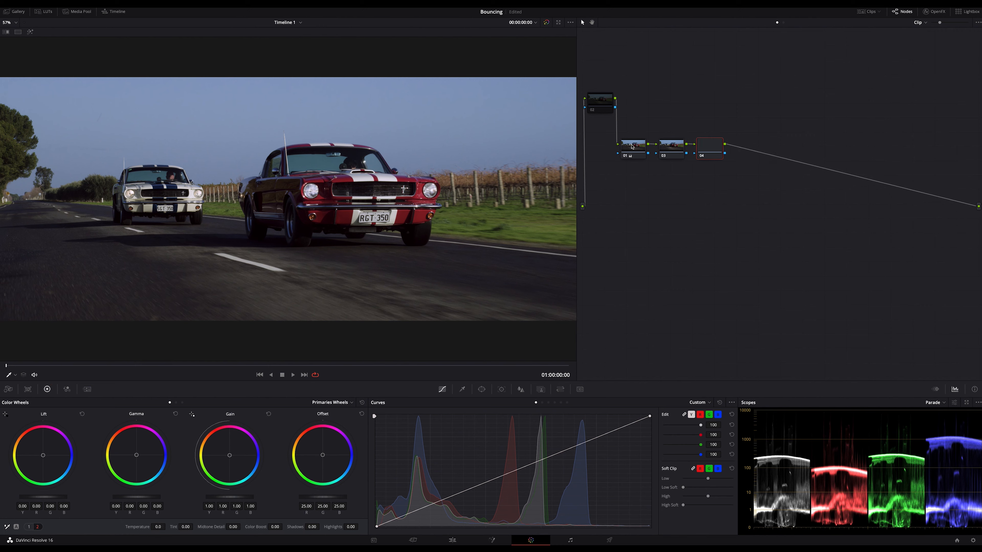
drag(750, 149, 897, 148)
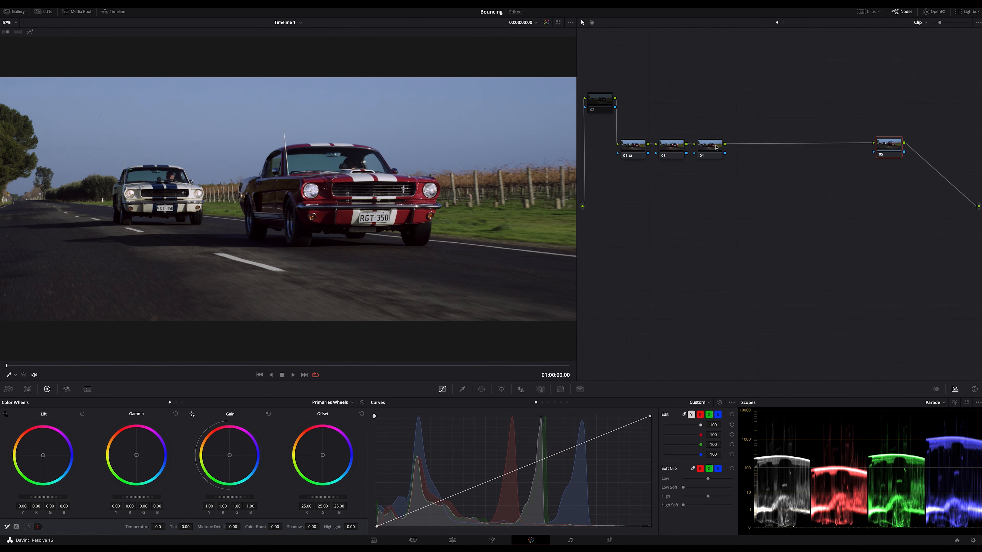
drag(716, 147, 748, 146)
drag(676, 145, 687, 146)
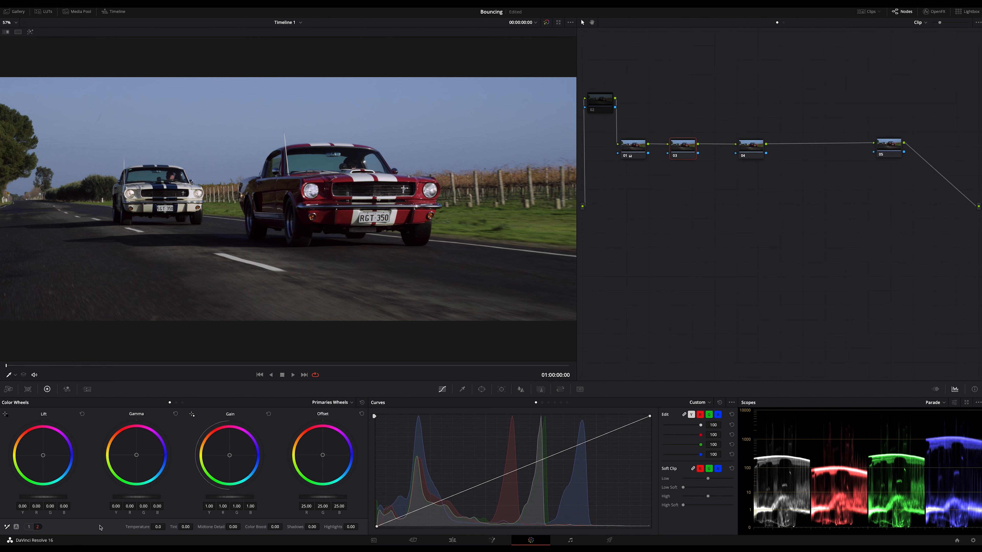
Lower node 03's saturation to 22.80 and label the node GREEN
click(30, 528)
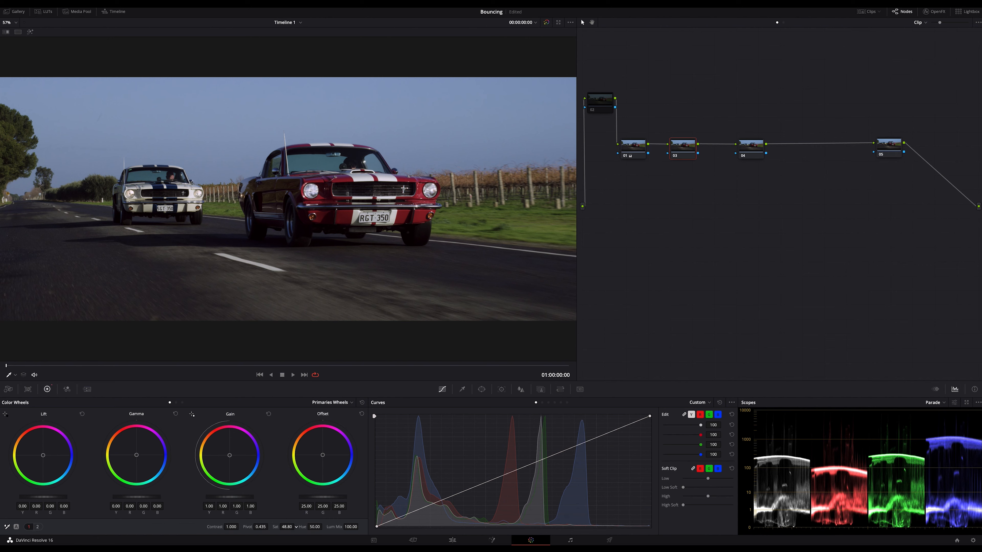
mouse_move(290, 527)
mouse_down()
mouse_move(260, 526)
mouse_move(300, 526)
mouse_up()
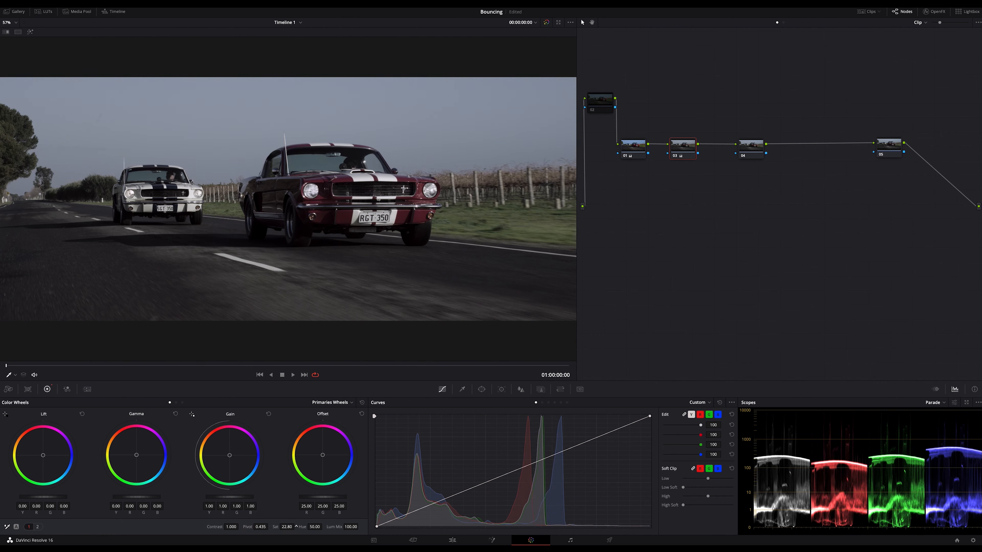
right_click(682, 150)
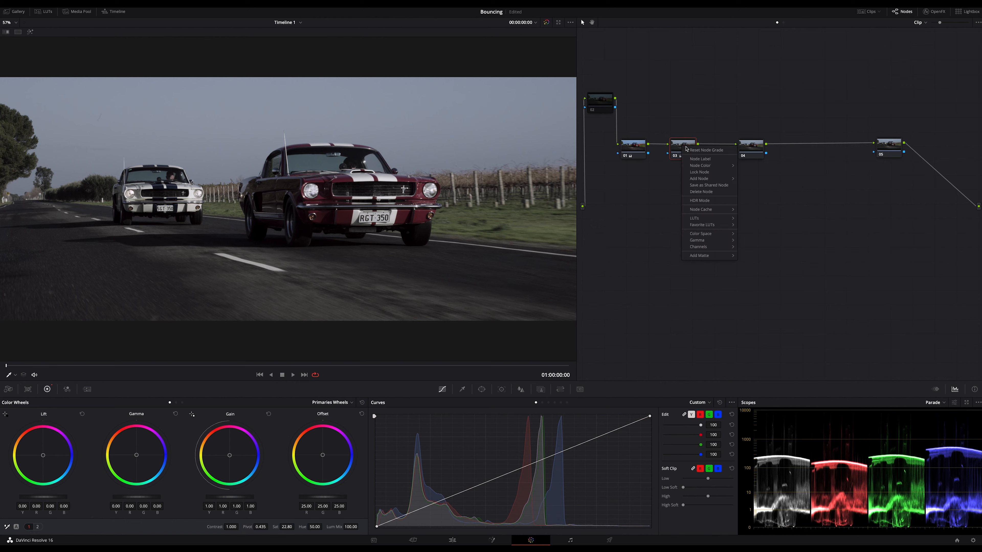
click(693, 161)
text(GR)
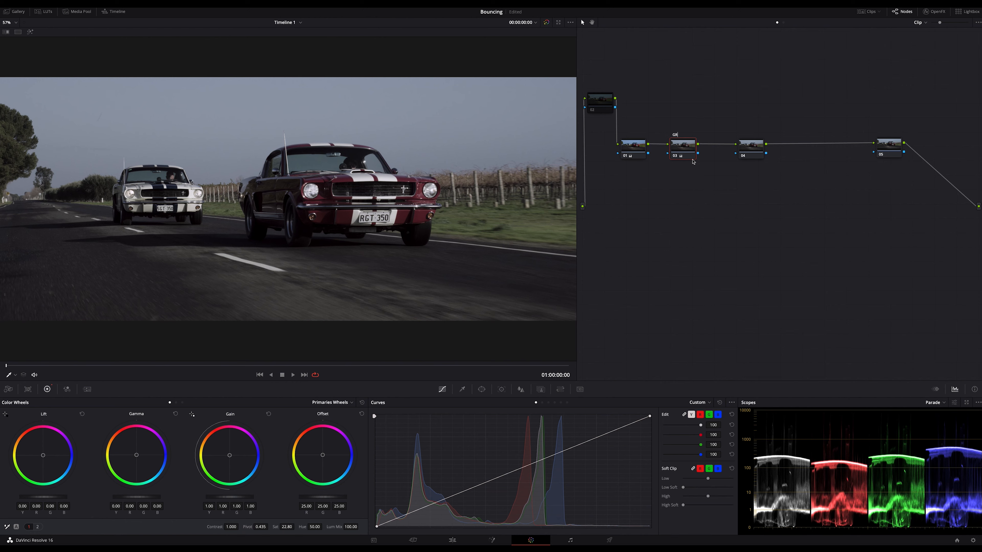
text(EEN)
key(Return)
Tint the GREEN node's lift slightly toward blue and shift its gamma toward green-yellow, with blue at -0.06
drag(44, 458, 45, 458)
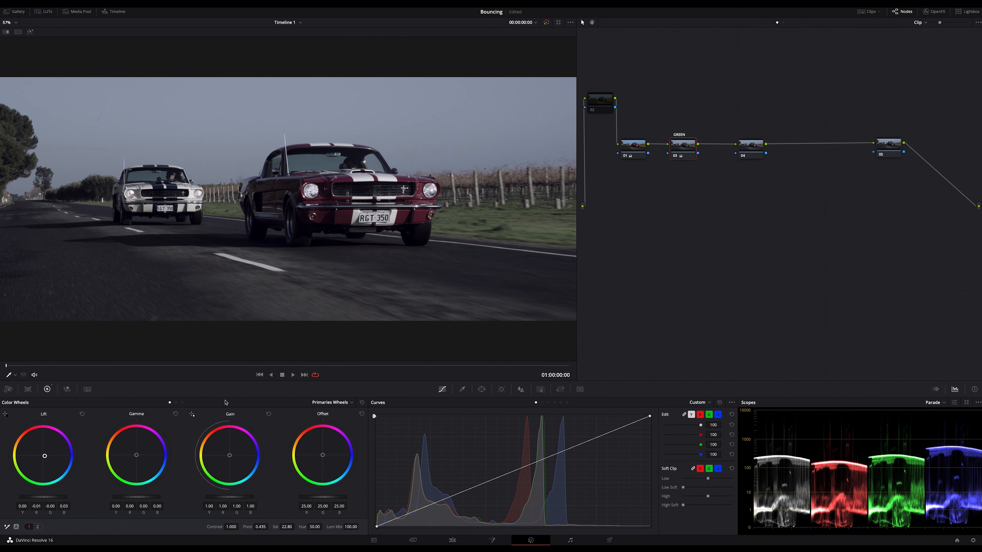
drag(136, 455, 131, 455)
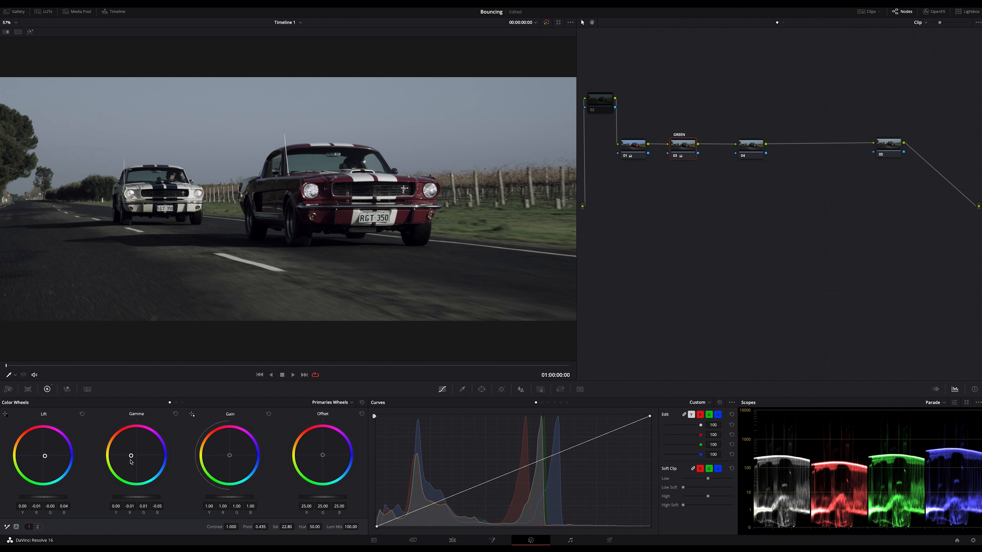
drag(131, 458, 130, 456)
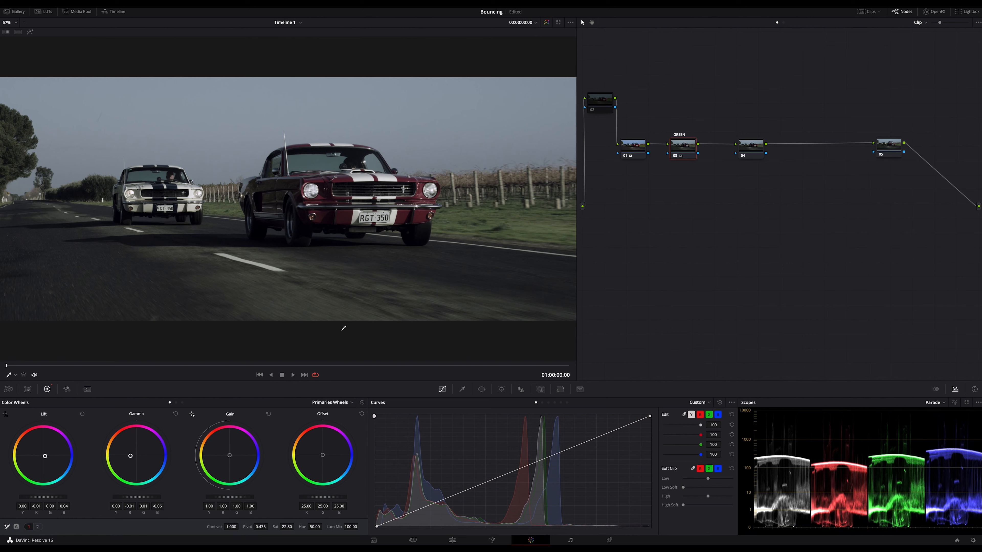
Widen the gap between nodes 03 and 04, and set the GREEN node's saturation to 23.60
drag(757, 152, 757, 150)
click(688, 146)
drag(679, 150, 673, 149)
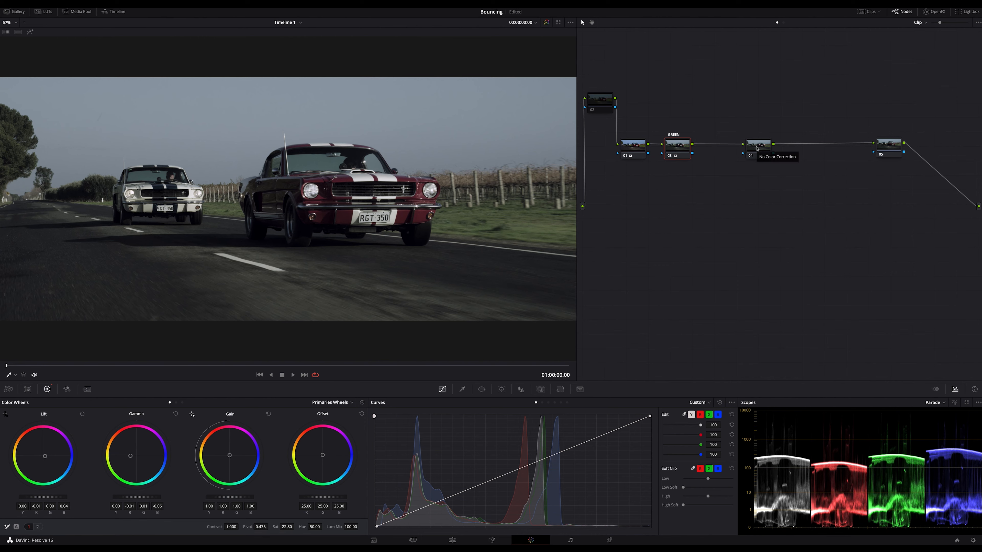
drag(757, 148, 758, 149)
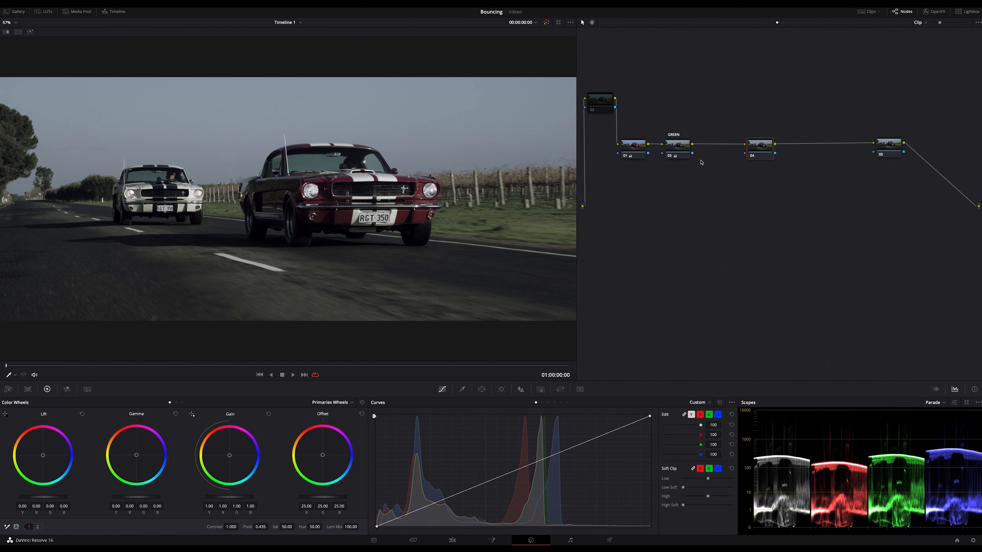
click(680, 151)
drag(287, 527, 296, 526)
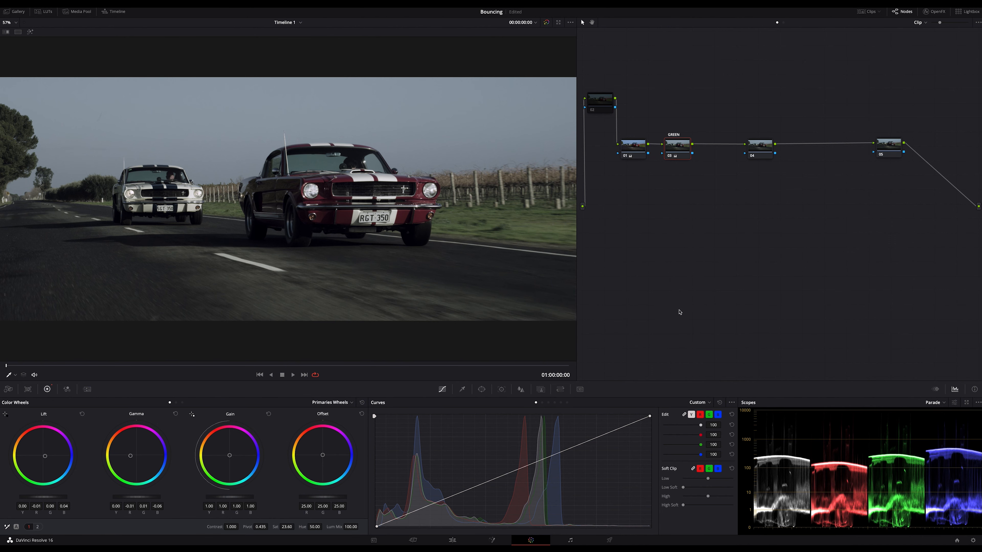
Move the playhead to 01:00:02:02 and save the project
click(202, 366)
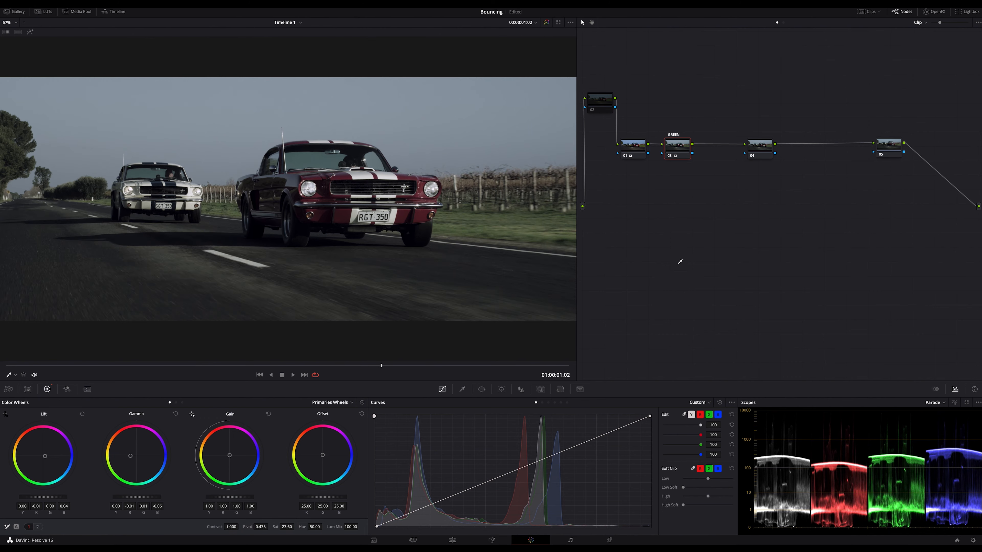
key(shift+Right)
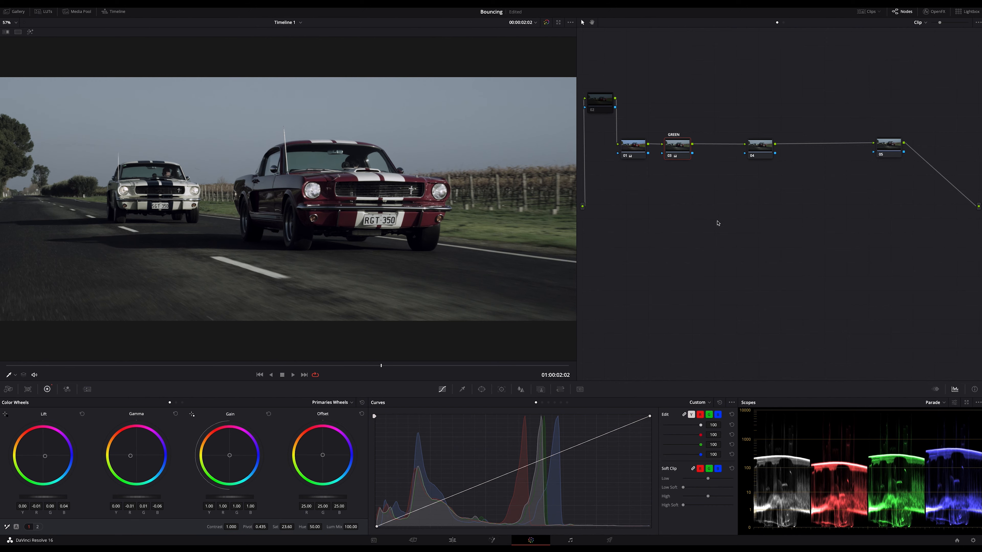
key(ctrl+s)
Set the GREEN node's saturation to 50 and toggle the node off and on to compare its tint
click(285, 527)
text(50)
key(Return)
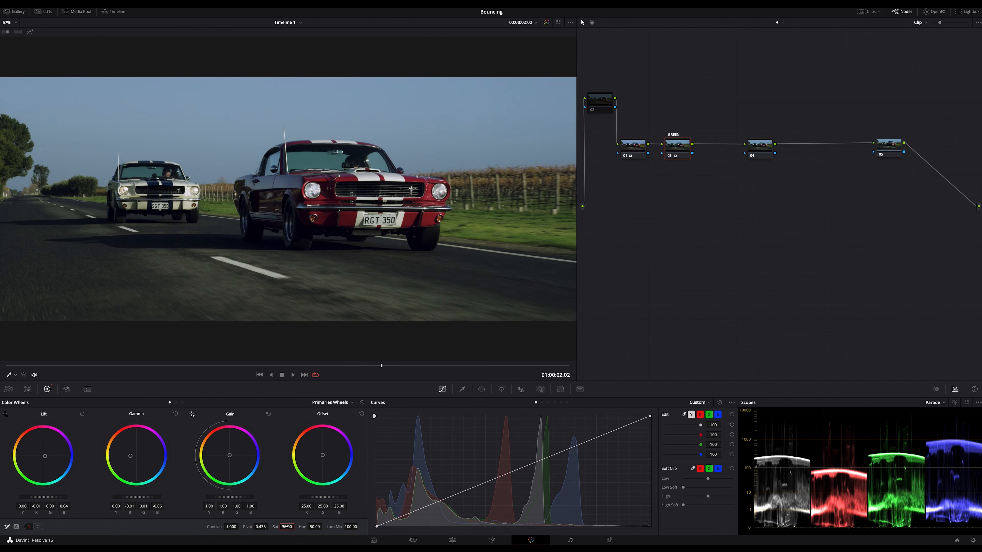
key(ctrl+d)
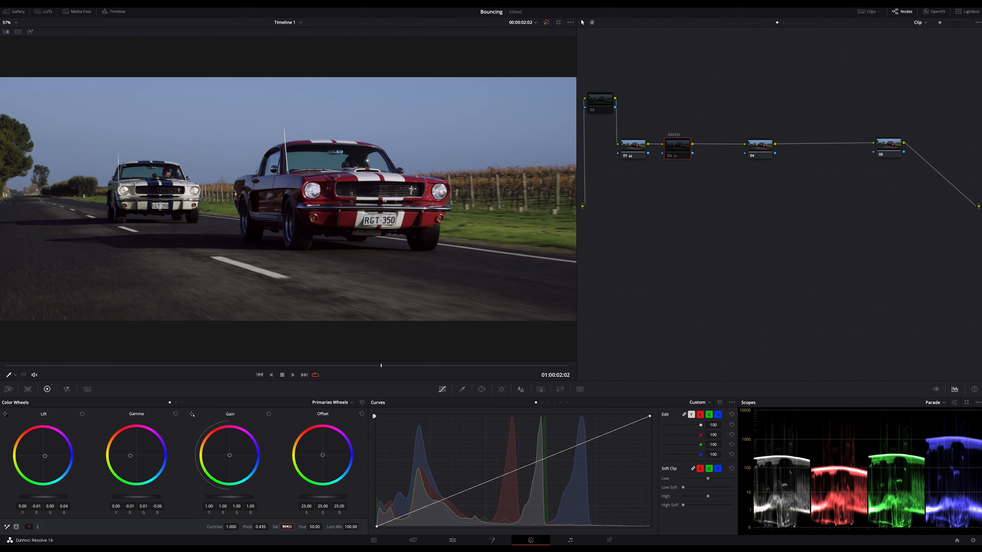
key(ctrl+d)
key(ctrl+d)
key(ctrl+d)
Set the GREEN node's saturation to 23
click(286, 527)
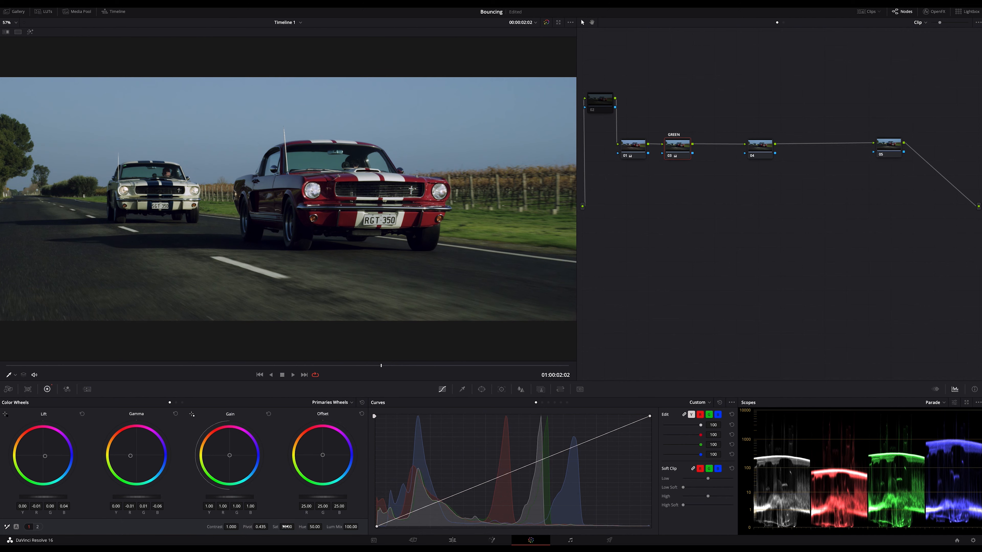
text(23)
key(Return)
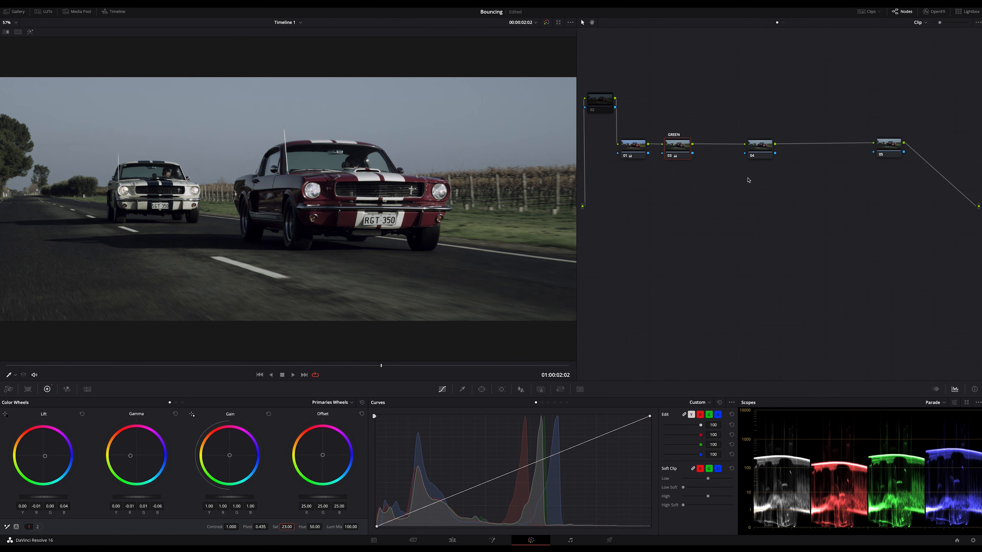
On node 05, lower the offset to 22.20 and raise the lift to 0.01
click(886, 147)
drag(322, 497, 295, 497)
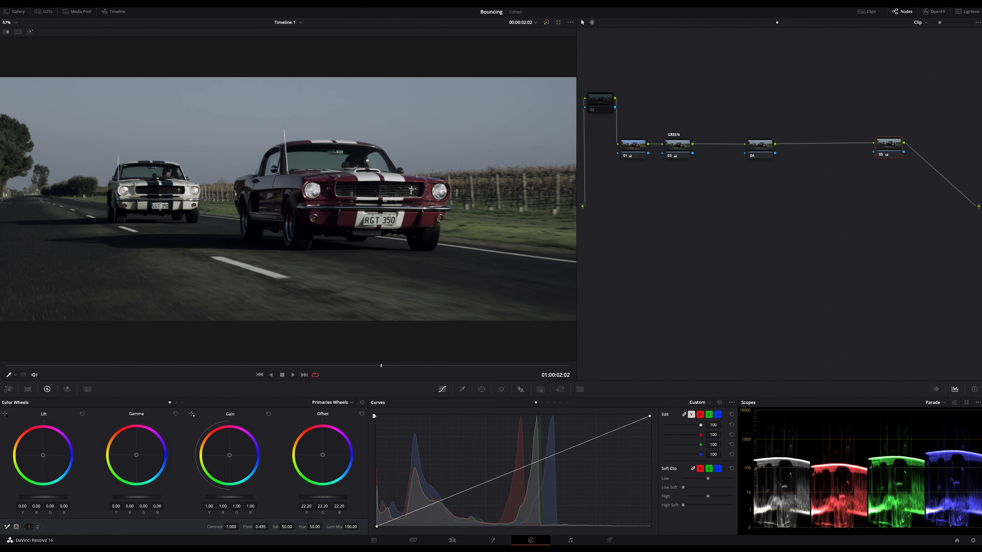
drag(43, 497, 45, 496)
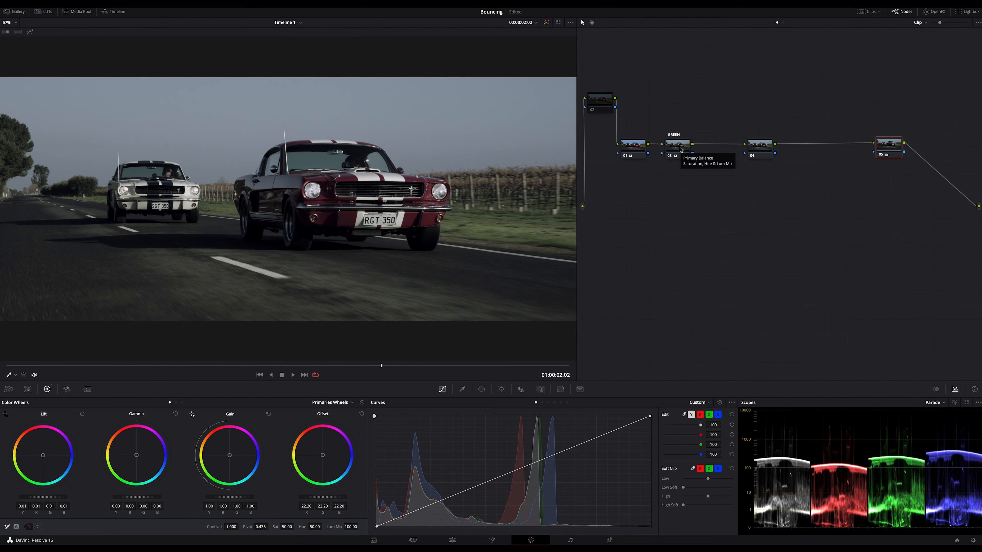
Toggle the GREEN node and node 05 off and on together to compare the image with and without them
click(680, 150)
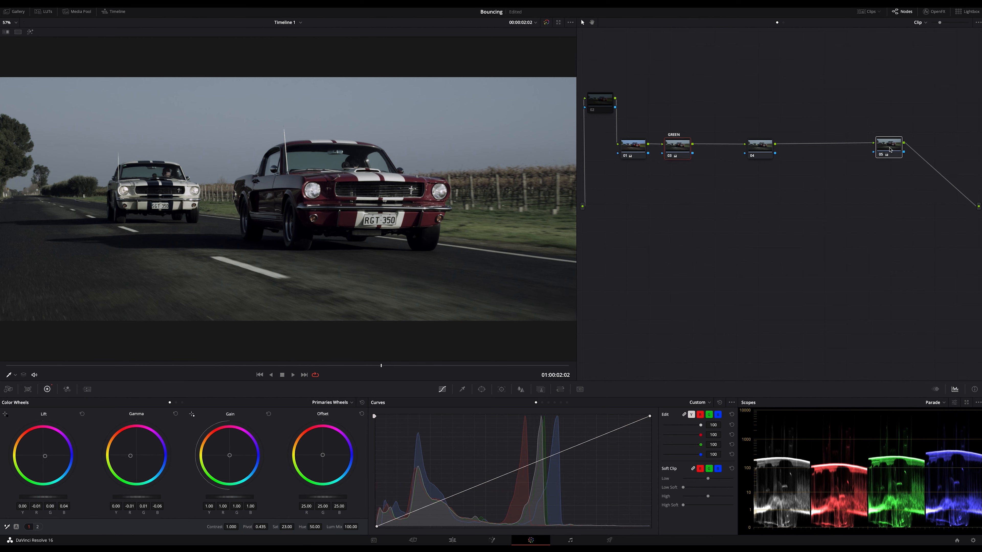
key(ctrl+d)
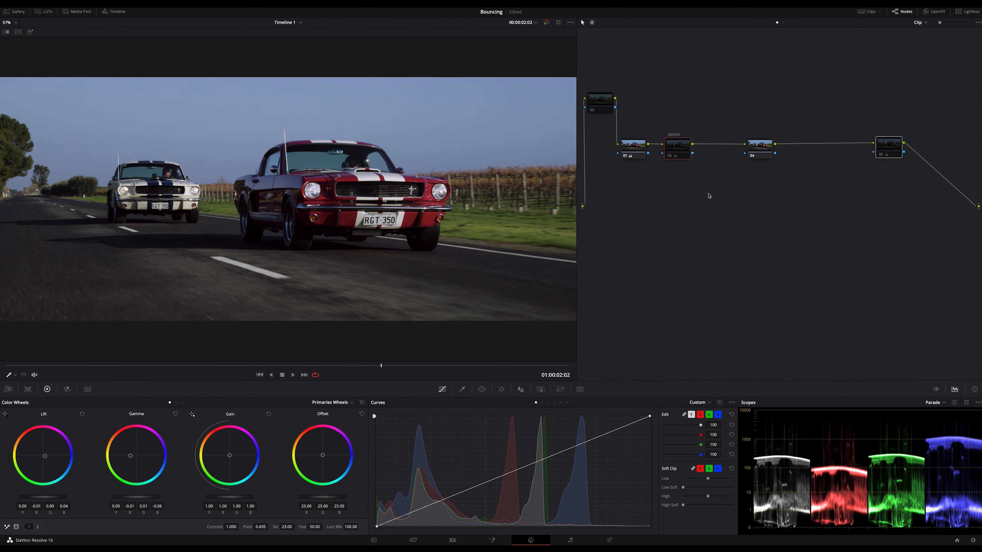
key(ctrl+d)
key(ctrl+d)
key(ctrl+d)
key(ctrl+d)
key(ctrl+d)
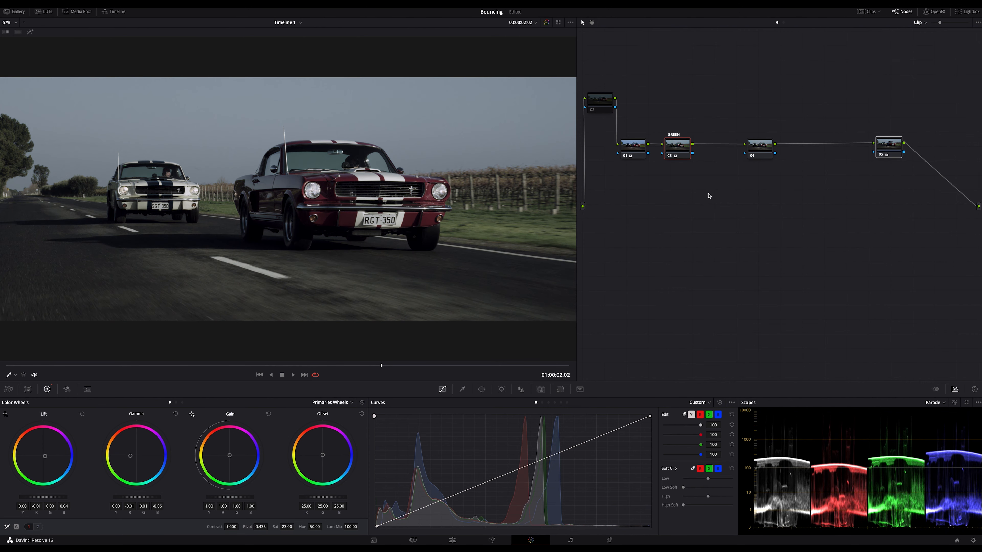
Add a parallel node to the GREEN node
click(708, 195)
click(759, 150)
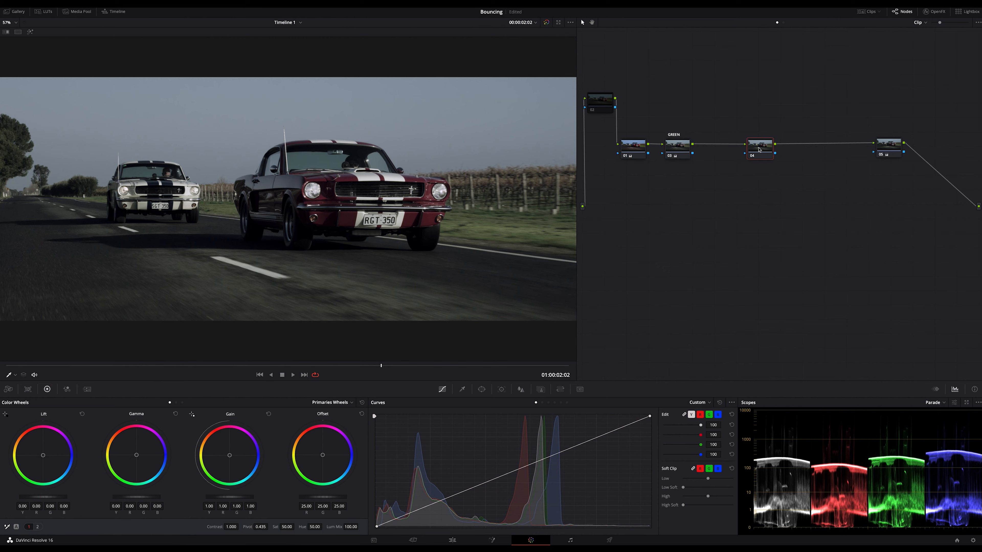
click(678, 147)
key(alt+p)
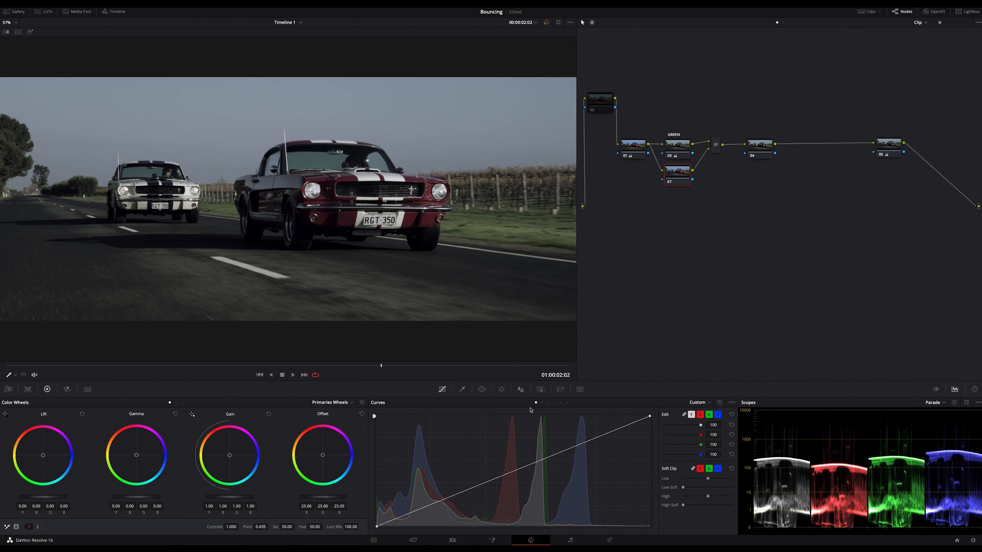
Raise the saturation of the reds on node 07 with the Hue Vs Sat curve
click(548, 403)
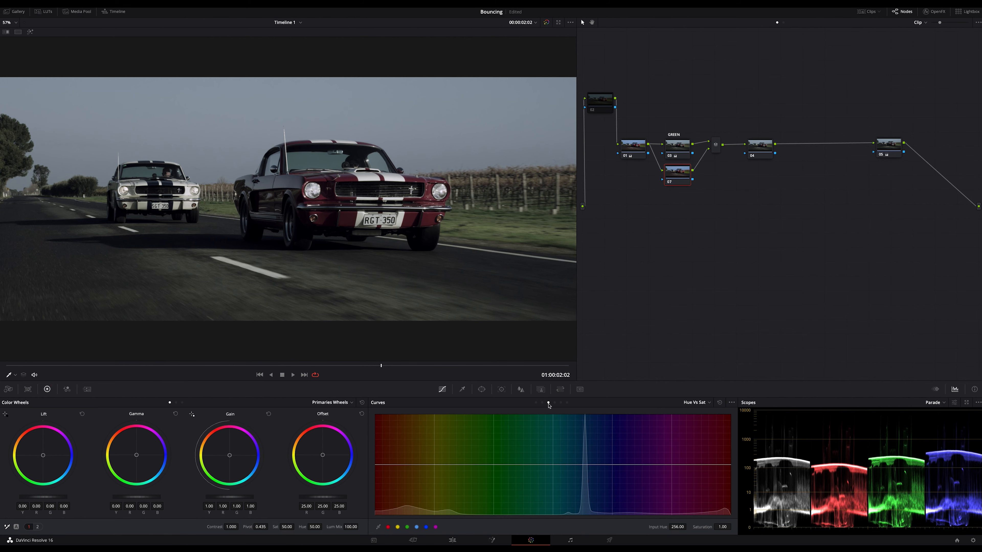
click(388, 527)
drag(374, 465, 375, 461)
drag(374, 461, 376, 459)
Move node 04 farther along the chain and insert a serial node between the parallel mixer and node 04
drag(716, 142, 779, 149)
click(714, 146)
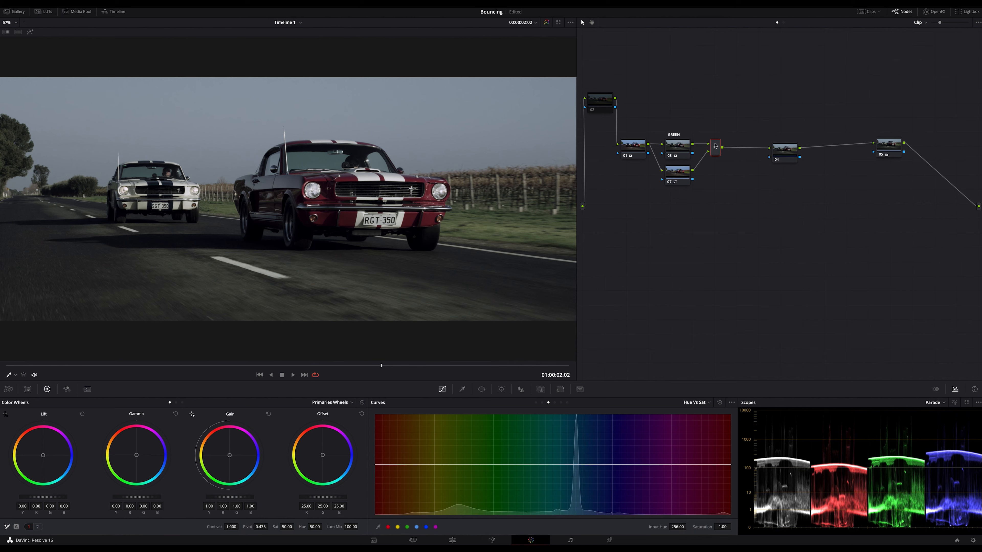
key(alt+s)
drag(756, 175, 749, 152)
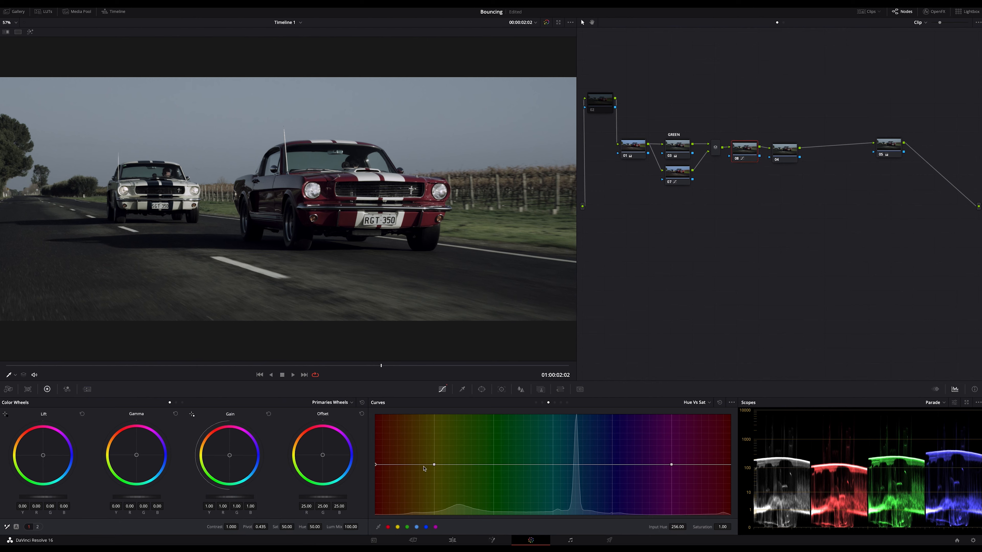
Raise the reds' saturation to 1.17 on node 08's Hue Vs Sat curve and tidy the node spacing
drag(375, 465, 377, 459)
drag(377, 460, 376, 459)
drag(778, 157, 750, 149)
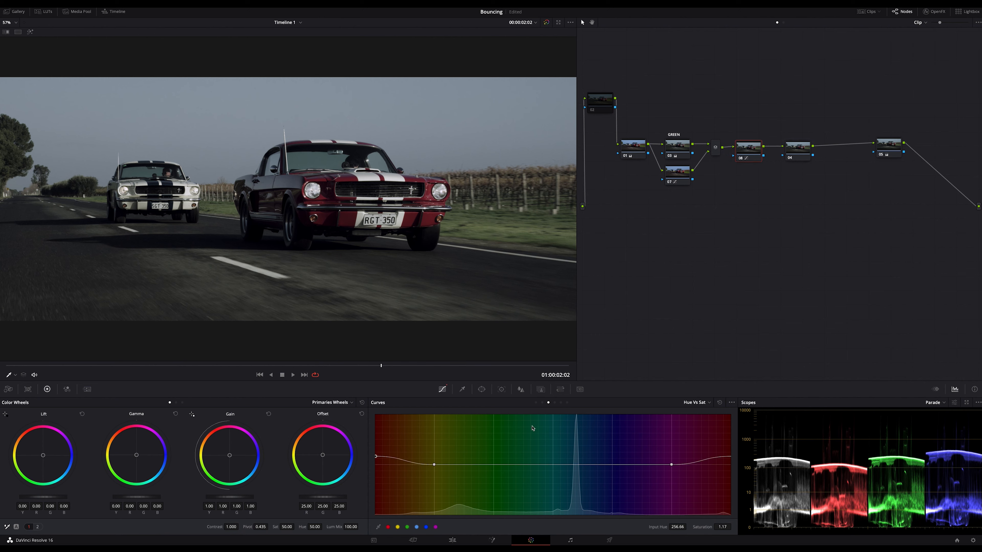
Raise the reds' luminance to 1.15 on node 08's Hue Vs Lum curve and recheck their point on the Hue Vs Sat curve
click(554, 402)
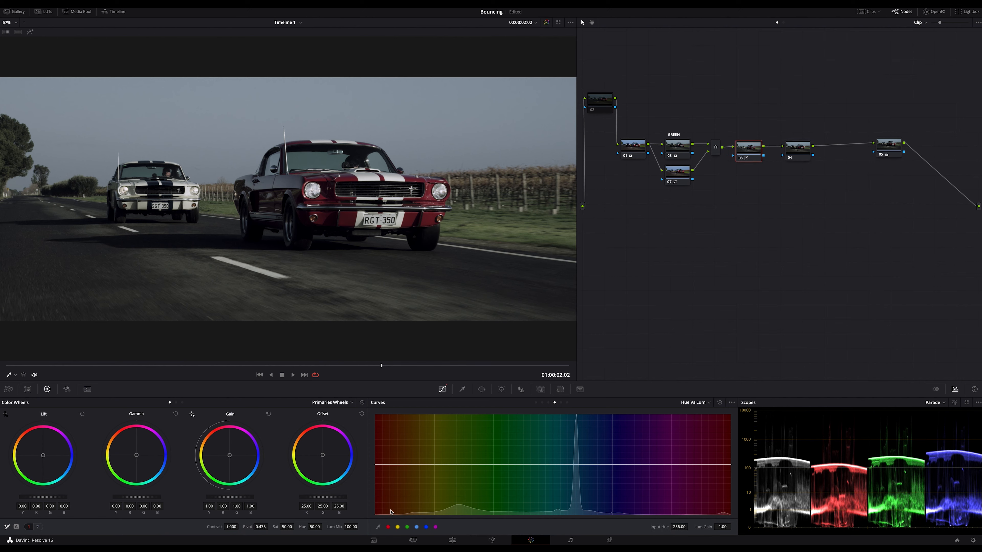
click(388, 527)
drag(375, 464, 377, 458)
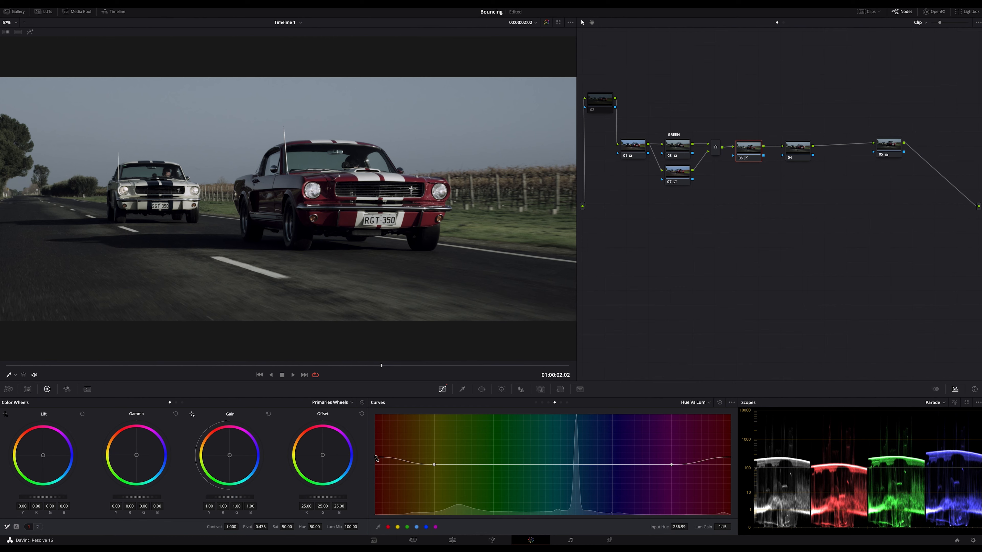
click(548, 403)
drag(376, 458, 377, 458)
Add a parallel node to node 04 and reposition the new mixer in line with the chain
drag(799, 152, 801, 151)
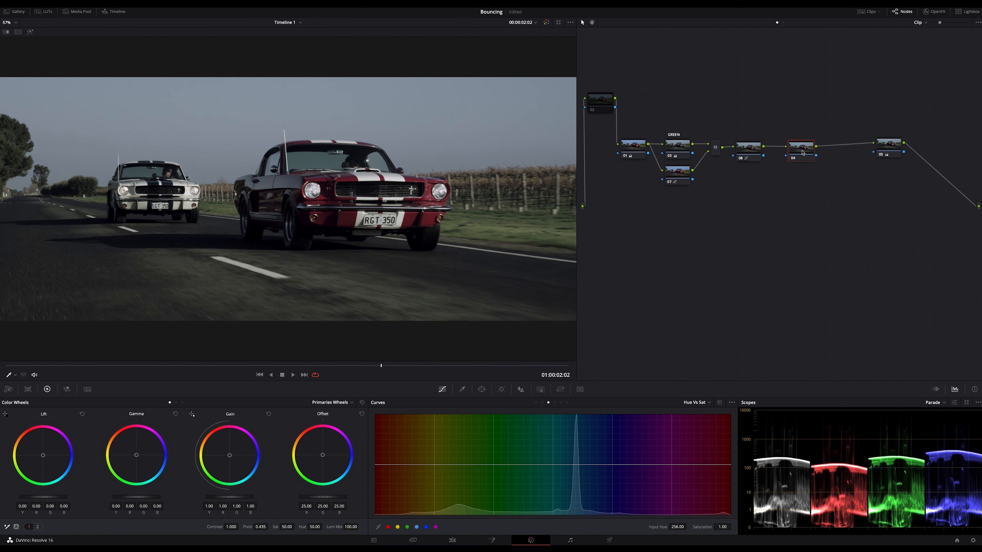
key(alt+l)
drag(839, 147, 841, 156)
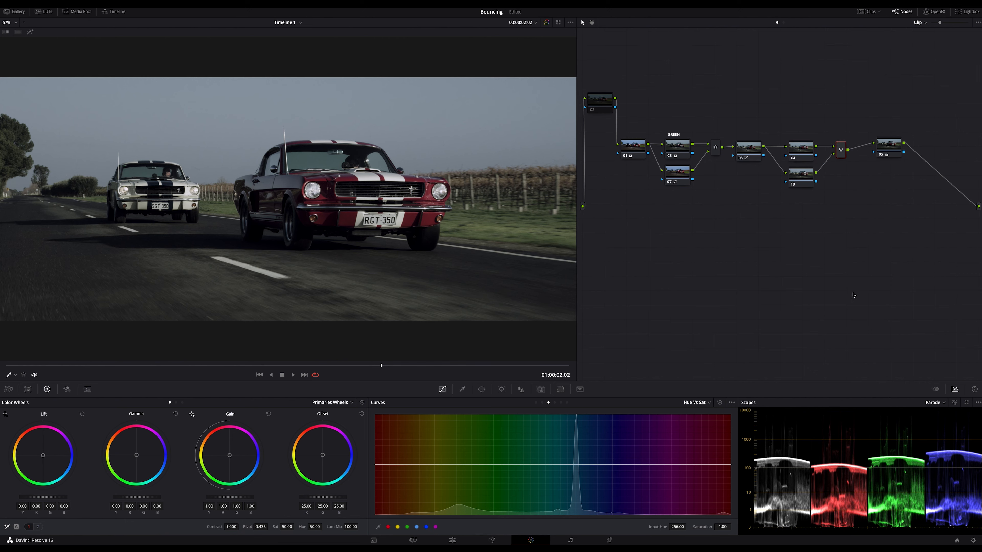
Switch the scopes to Vectorscope and raise node 04's saturation to about 100
click(943, 406)
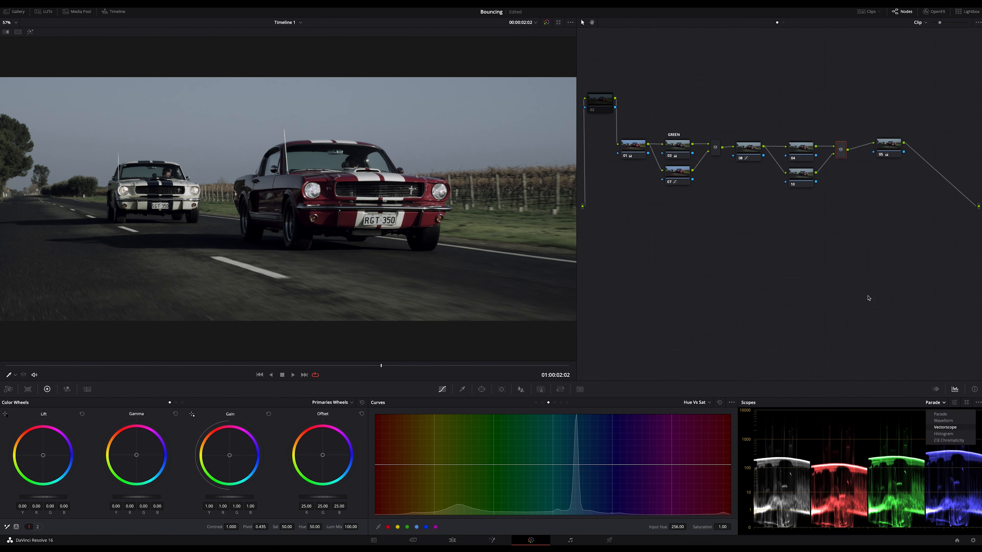
click(804, 150)
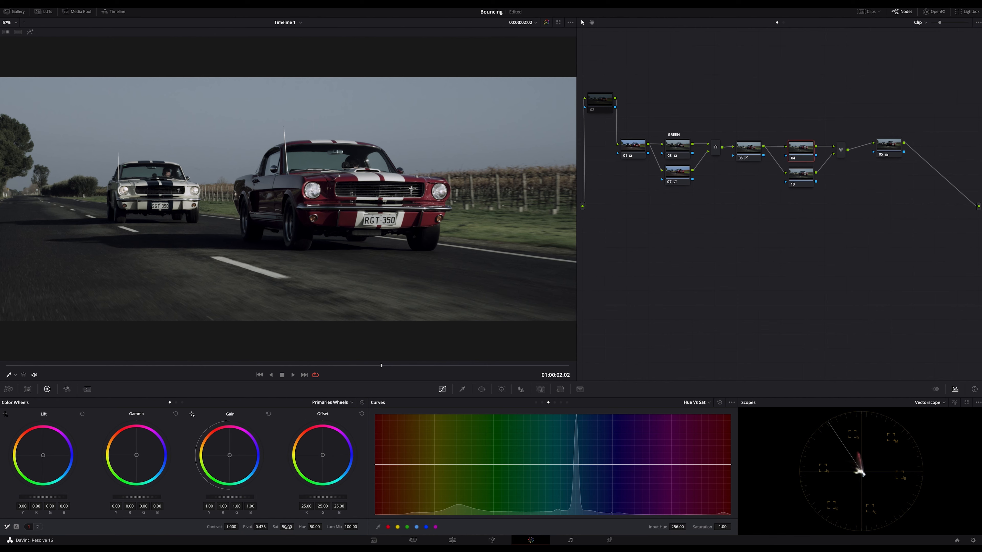
drag(293, 527, 317, 527)
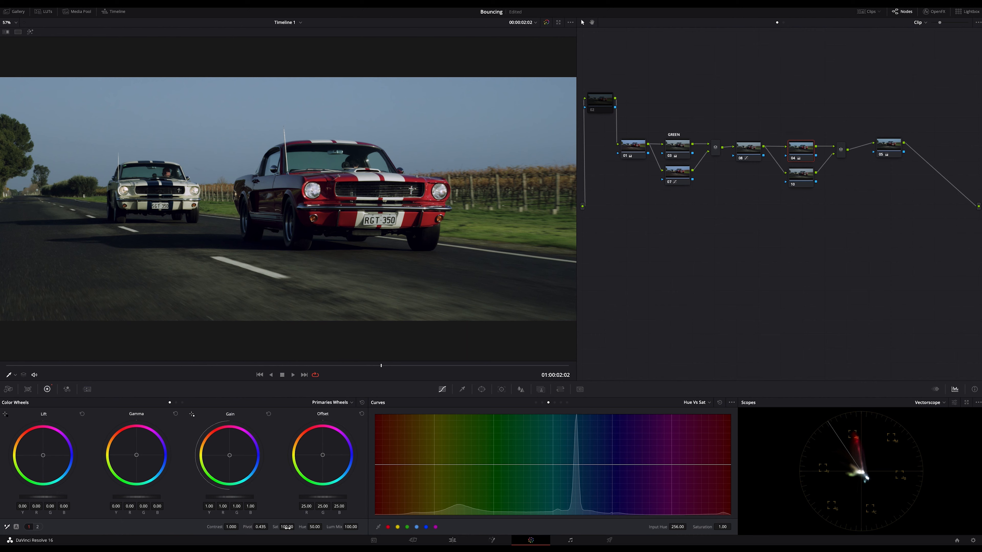
drag(884, 148, 885, 154)
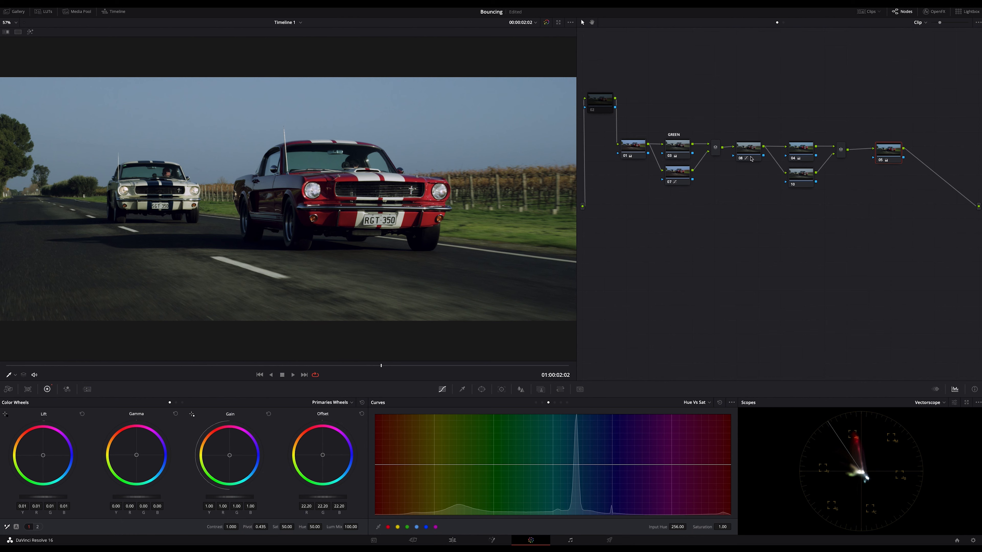
click(800, 148)
drag(287, 527, 285, 527)
Set the hue of node 10 to 47.60 and compare the picture with that node disabled and enabled
drag(806, 179, 807, 181)
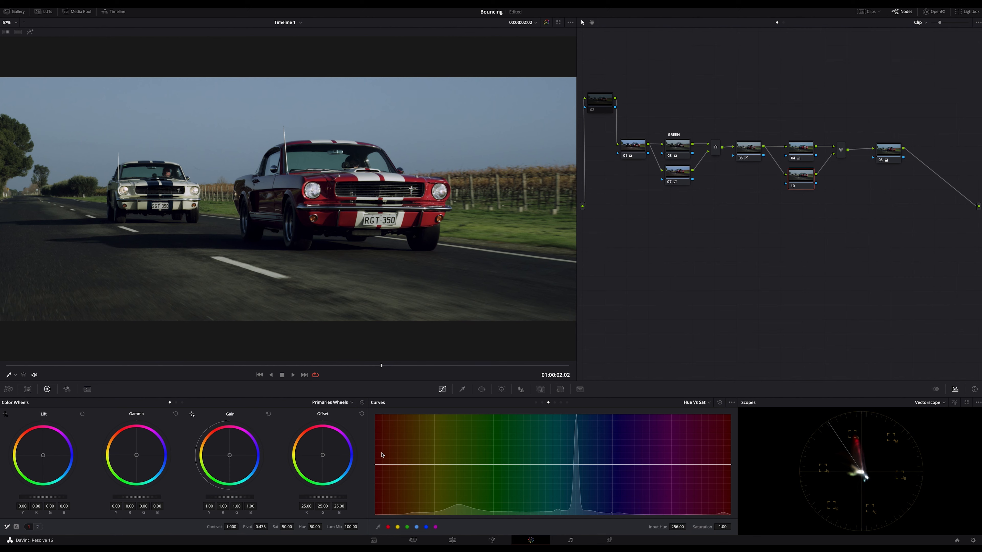
click(315, 527)
drag(315, 527, 293, 526)
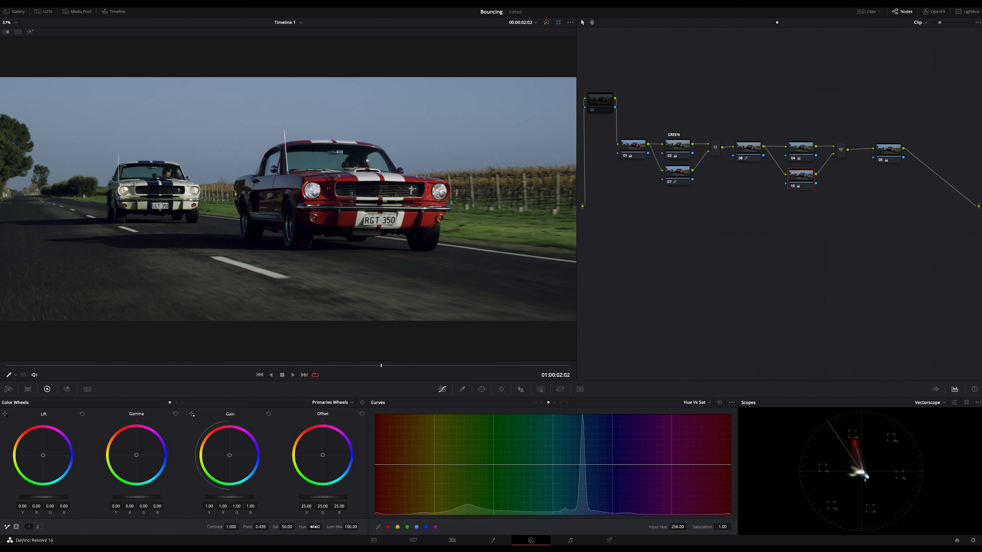
key(ctrl+d)
key(ctrl+d)
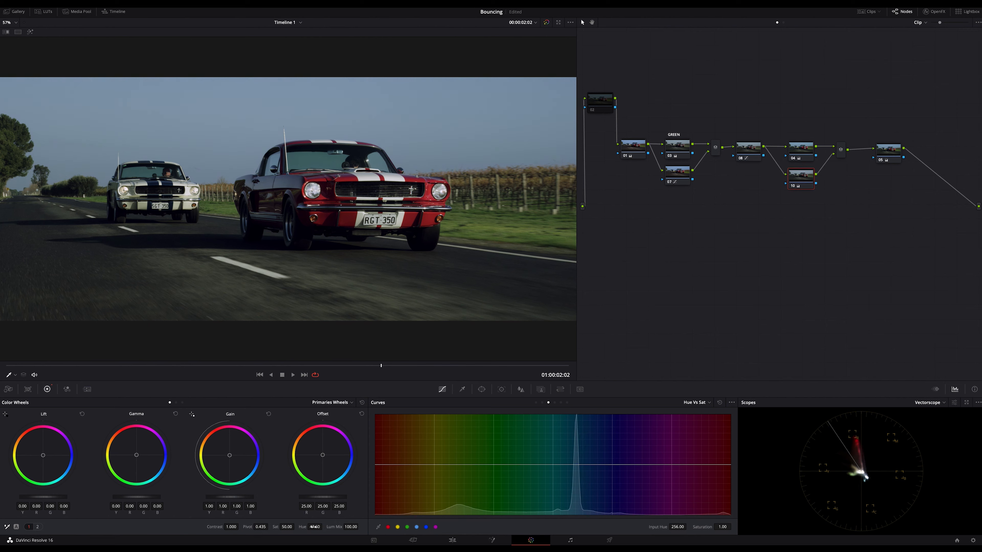
key(ctrl+d)
key(ctrl+d)
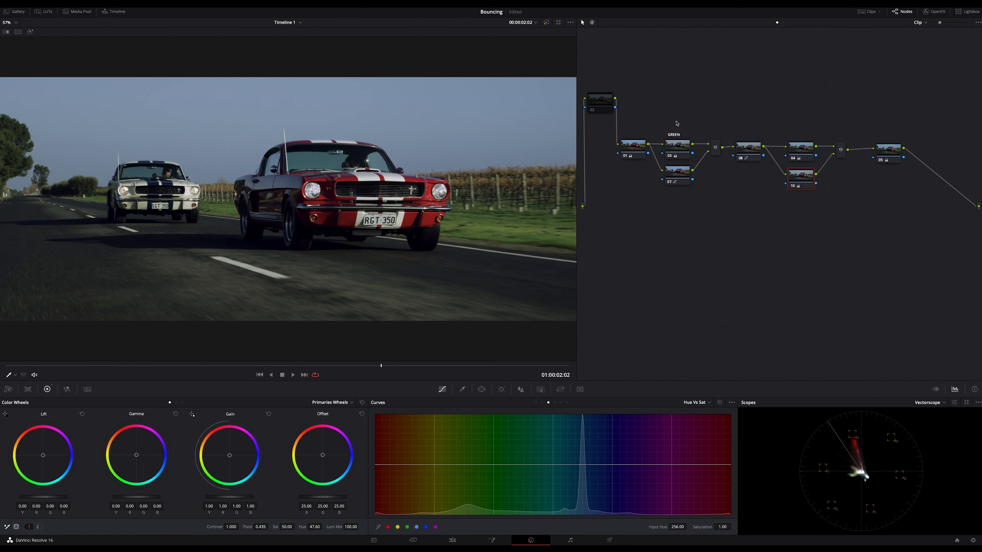
Select every node from GREEN through node 05 and compare the picture with them bypassed and enabled
drag(674, 121, 902, 230)
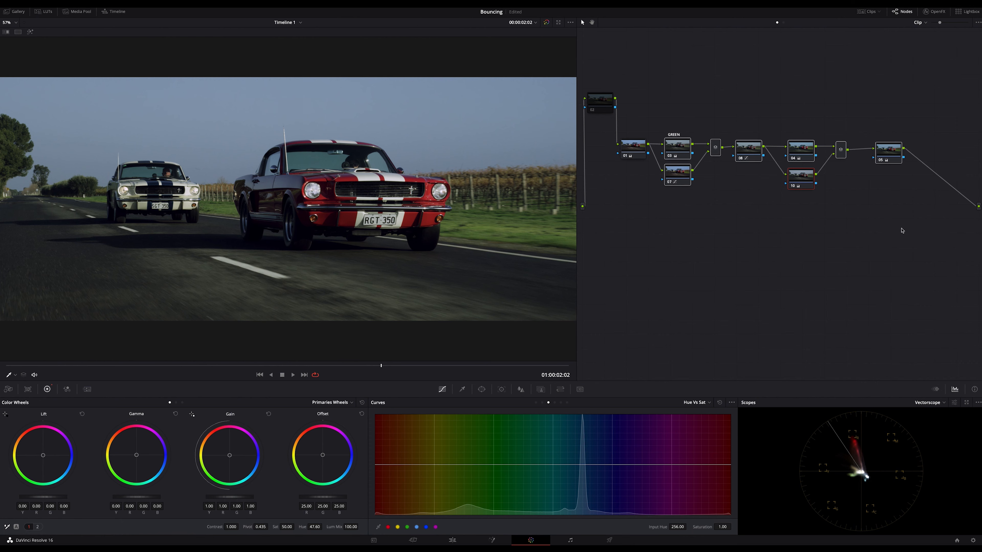
key(ctrl+d)
key(ctrl+d)
key(super+d)
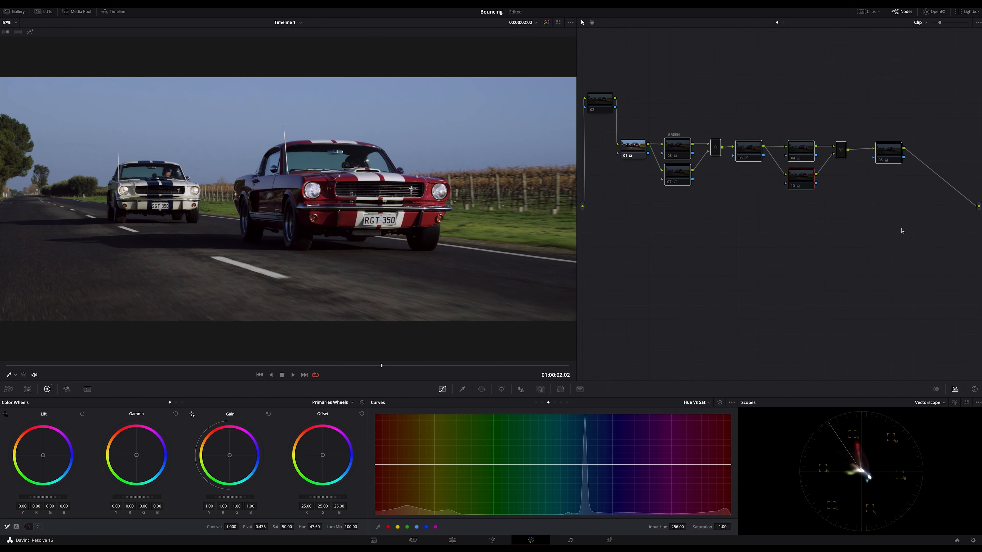
key(super+d)
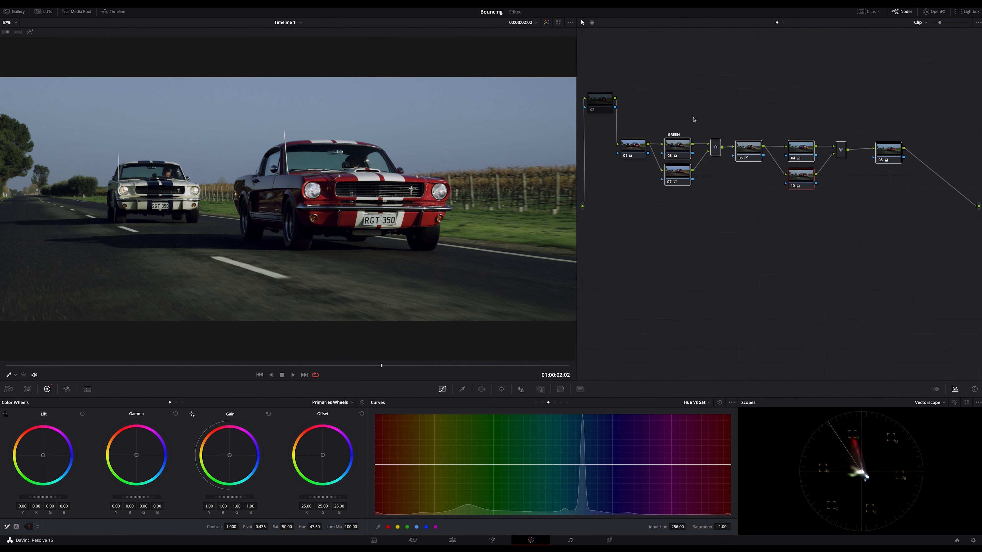
Nudge the gamma colour balance of the GREEN node
click(677, 147)
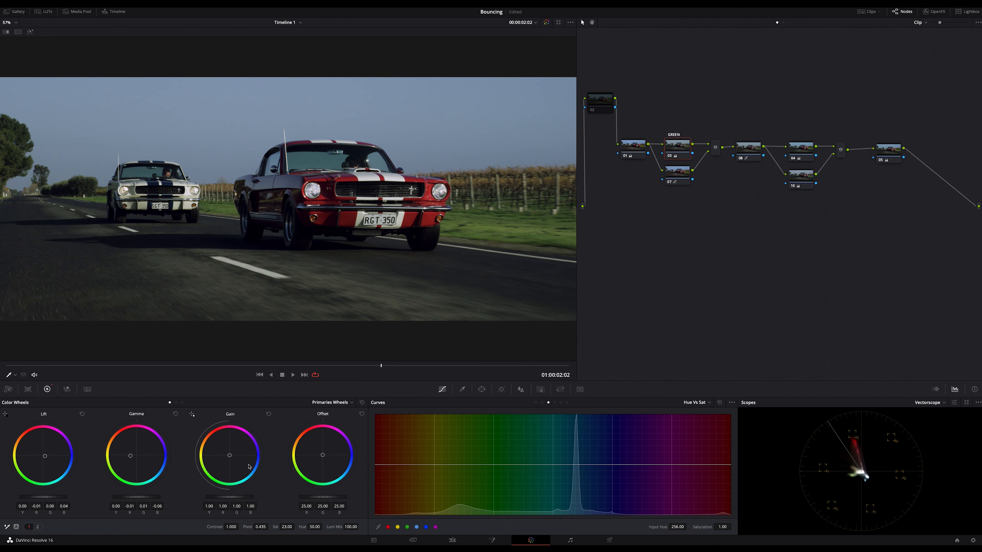
drag(130, 457, 130, 456)
Add a parallel node to node 10 and raise its cyan saturation to 1.42 with the Hue Vs Sat curve
click(807, 182)
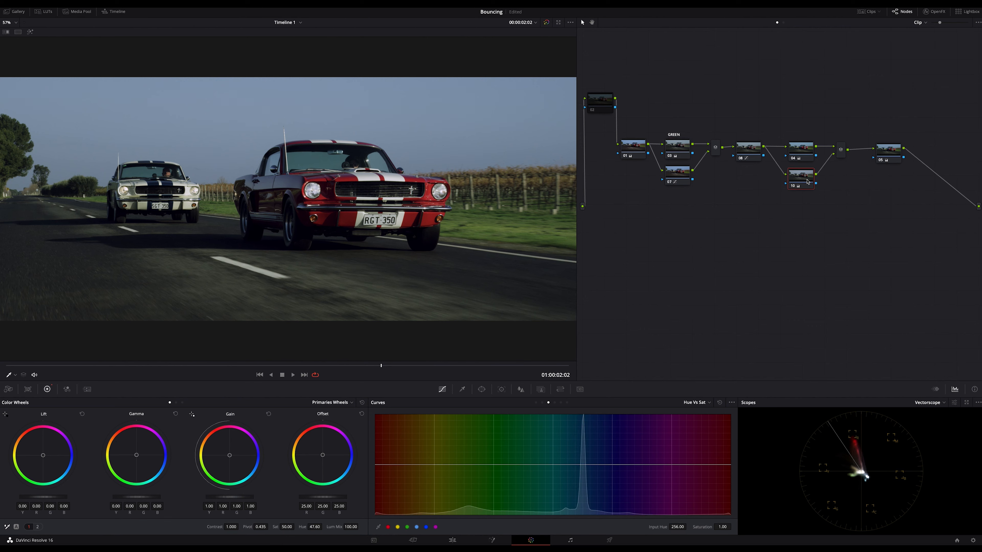
key(alt+p)
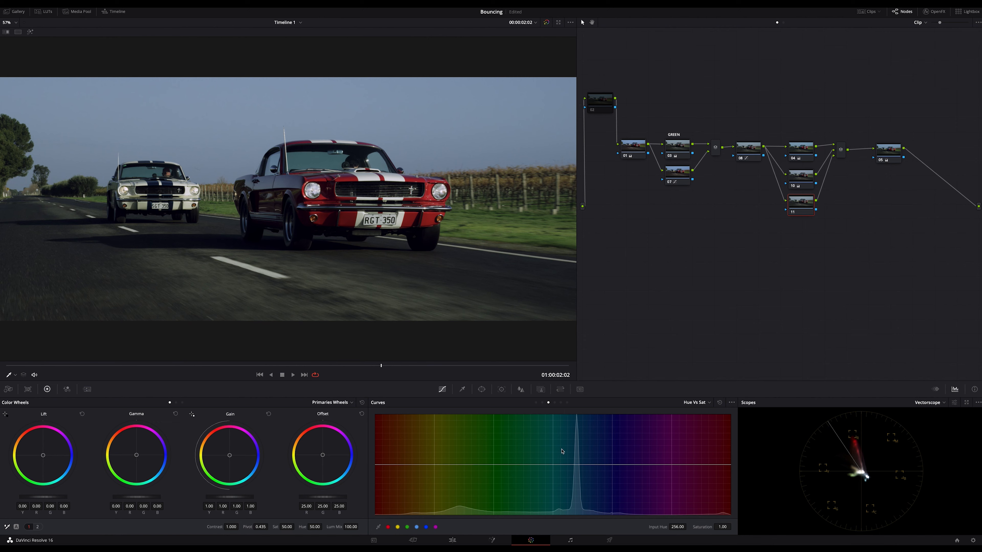
click(416, 527)
click(426, 528)
drag(553, 465, 558, 446)
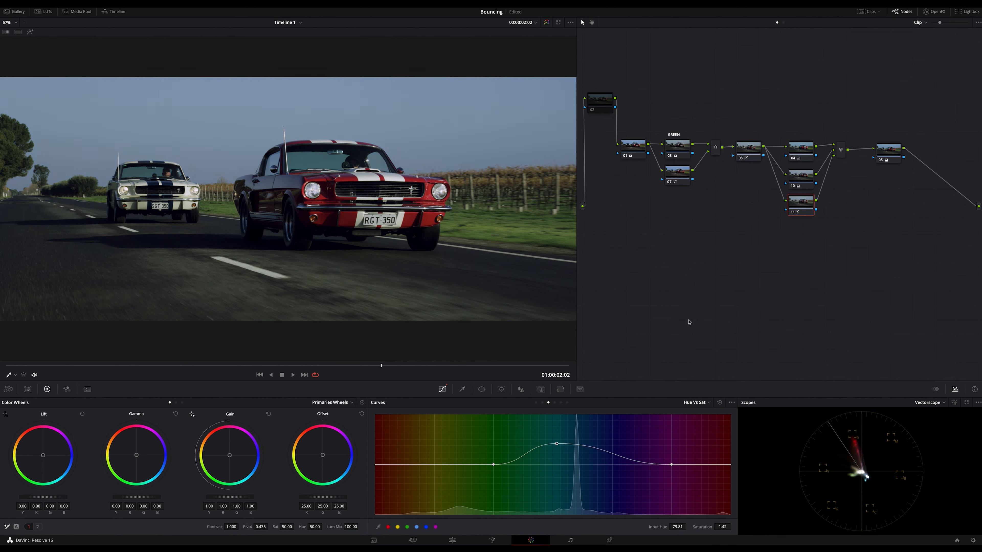
click(843, 159)
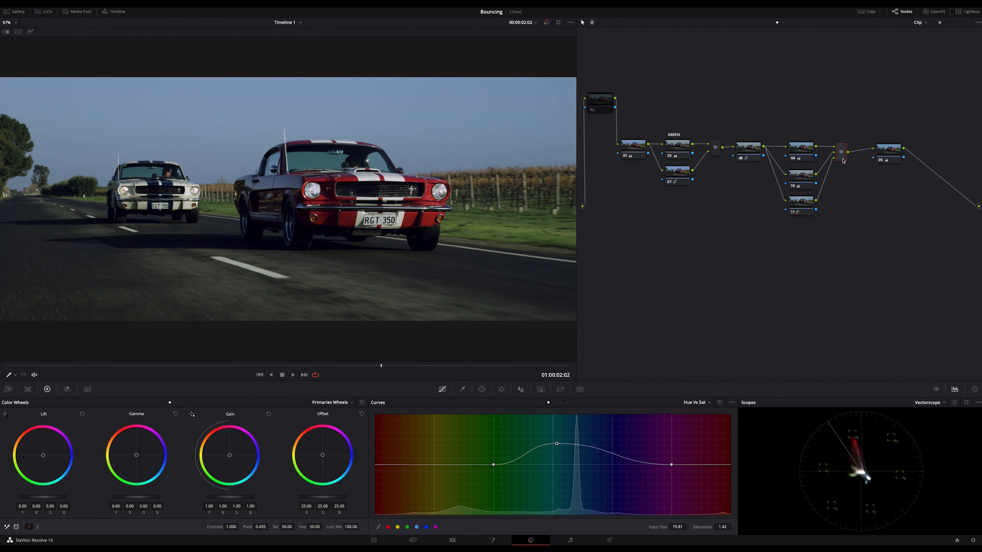
click(891, 155)
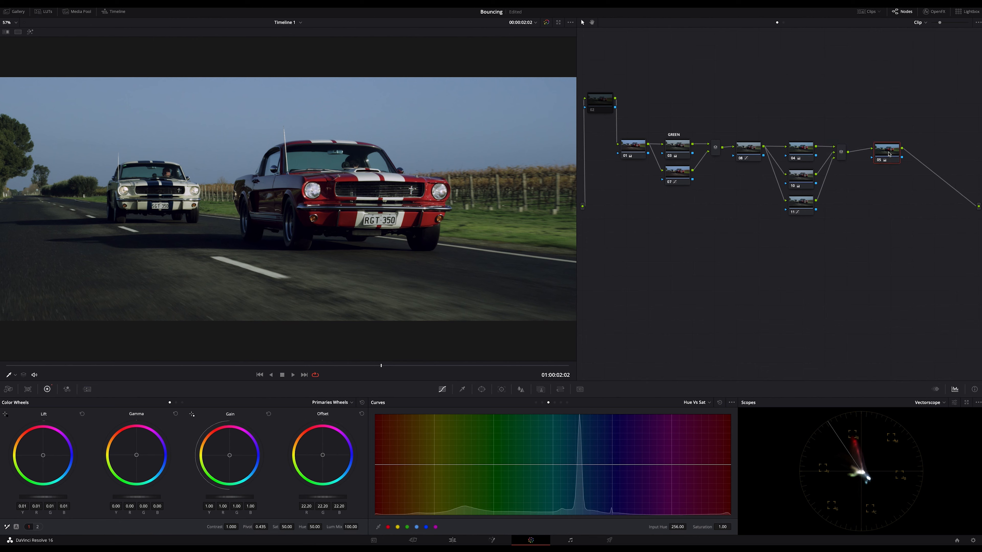
Shift the GREEN node's gamma blue to -0.08 and lift blue to 0.05, and set the scopes back to Parade
click(677, 149)
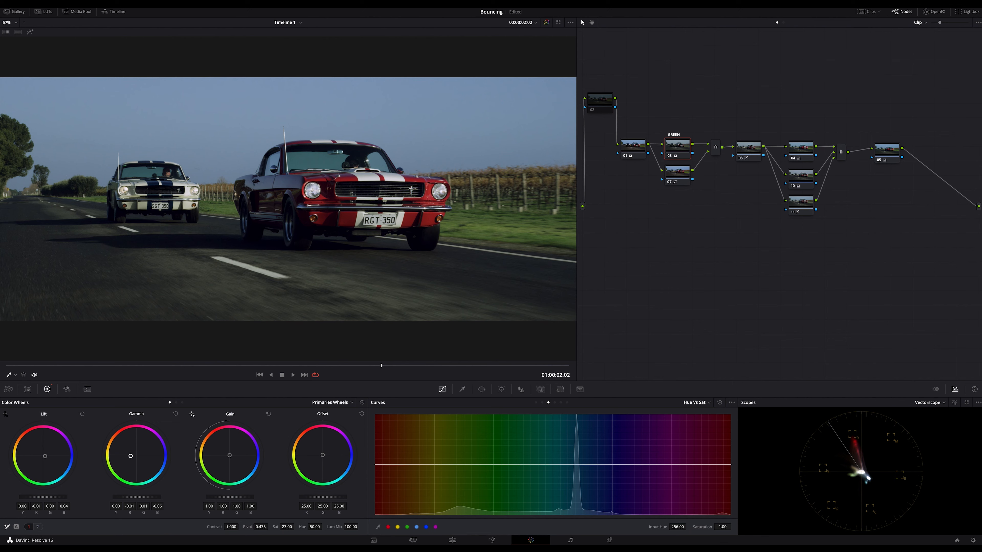
drag(130, 456, 128, 456)
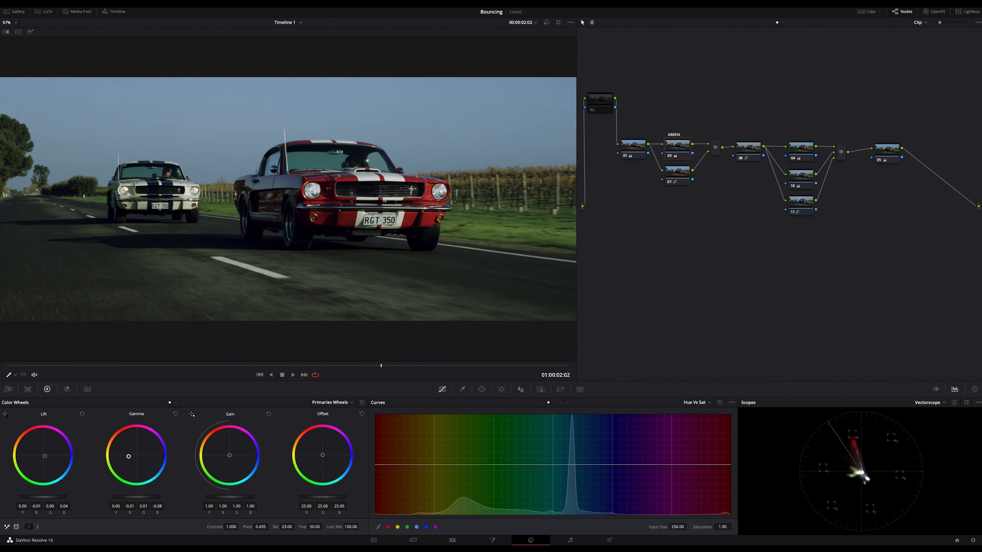
drag(45, 457, 47, 456)
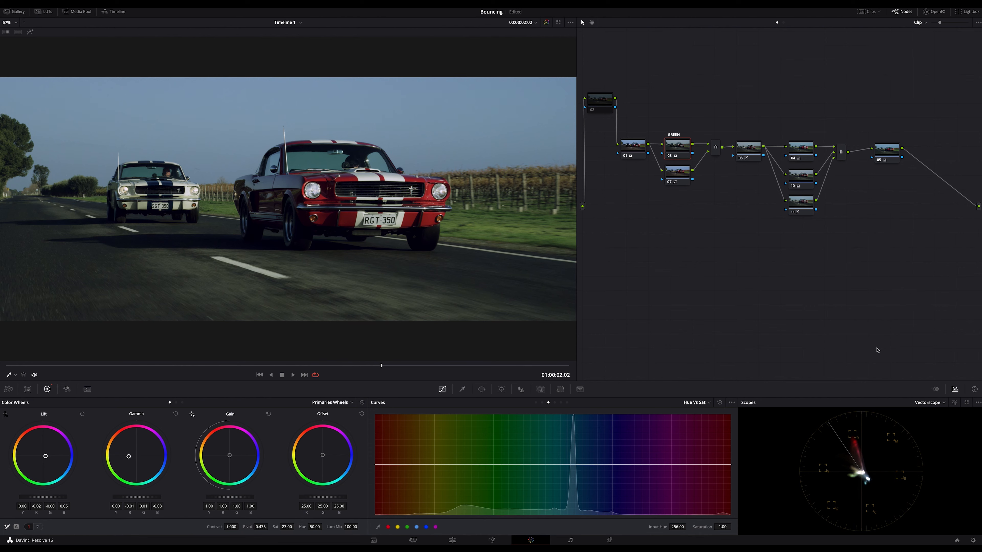
click(943, 402)
click(935, 419)
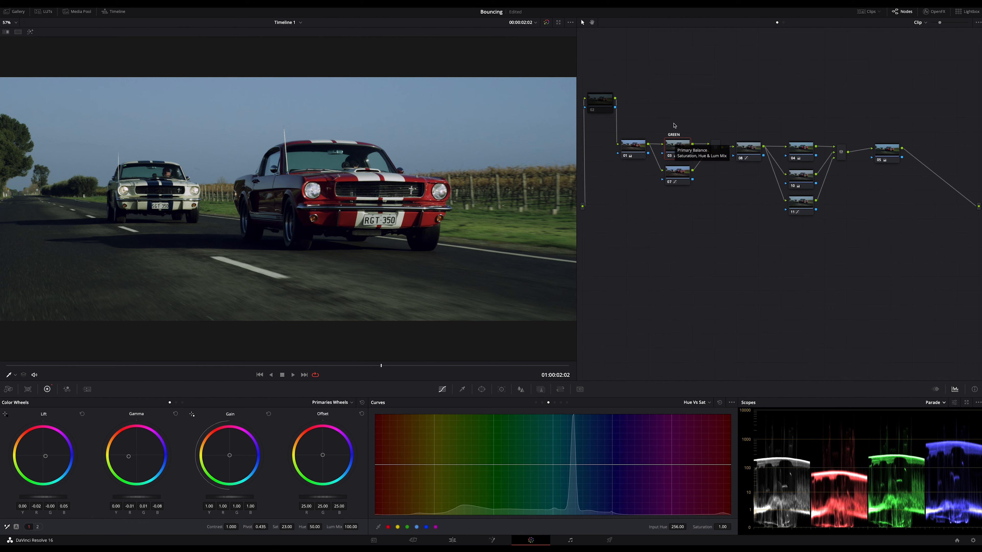
Spread the nodes apart after node 01, insert a serial node in the gap and label it HIGH CONTR
drag(674, 123, 885, 205)
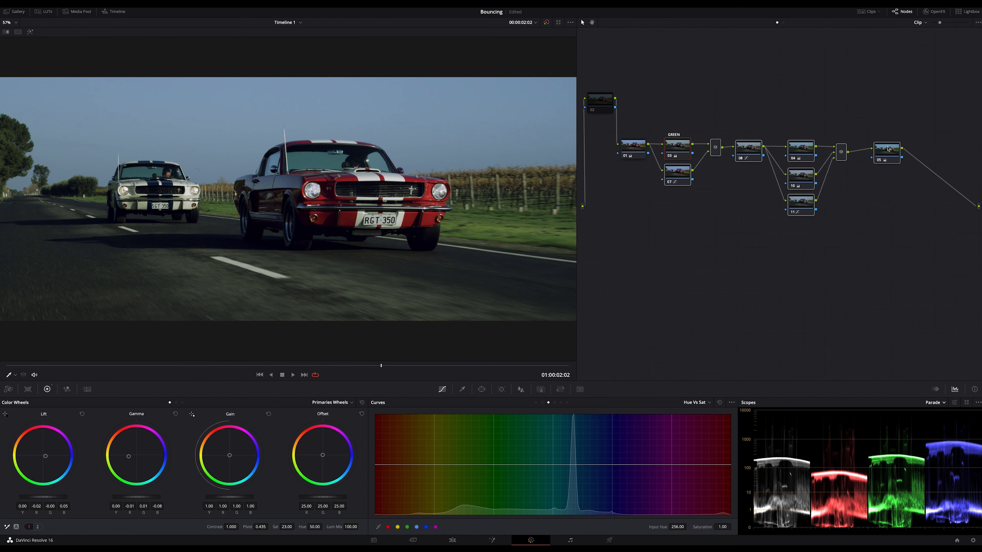
drag(887, 148, 923, 149)
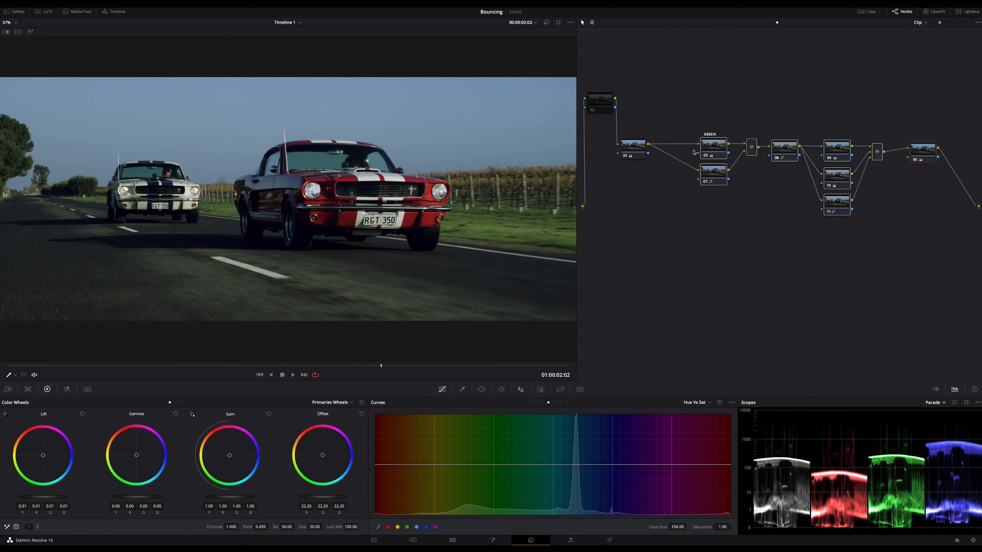
drag(637, 148, 624, 147)
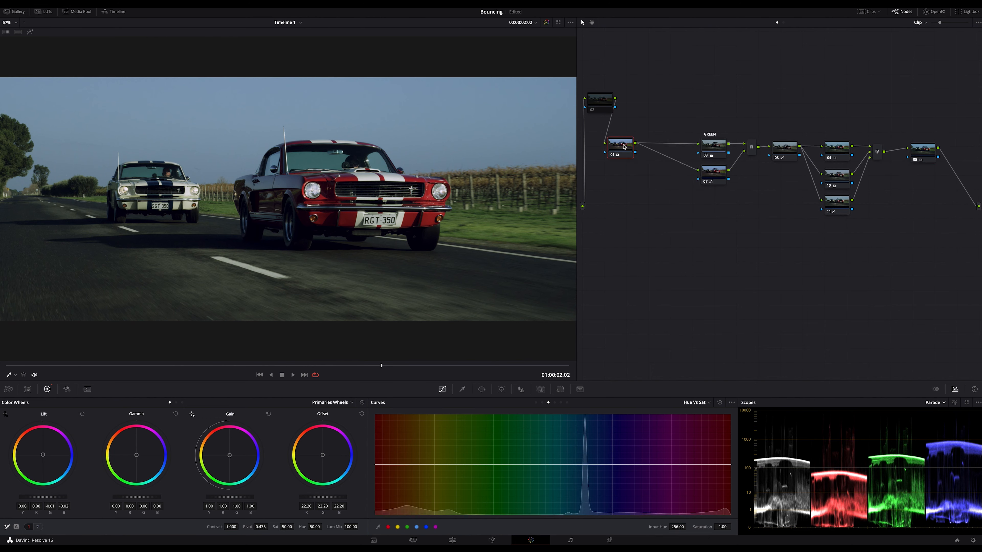
key(alt+s)
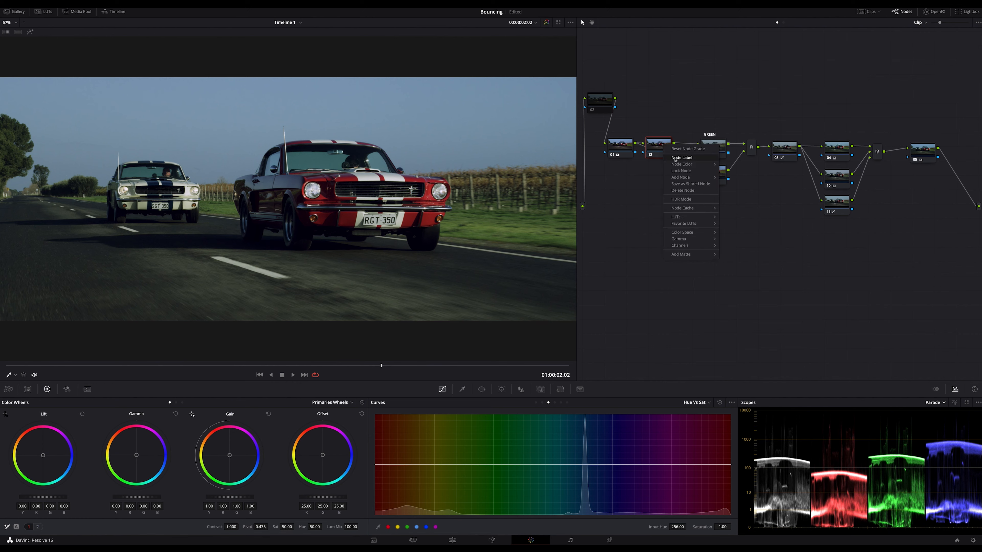
text(HI)
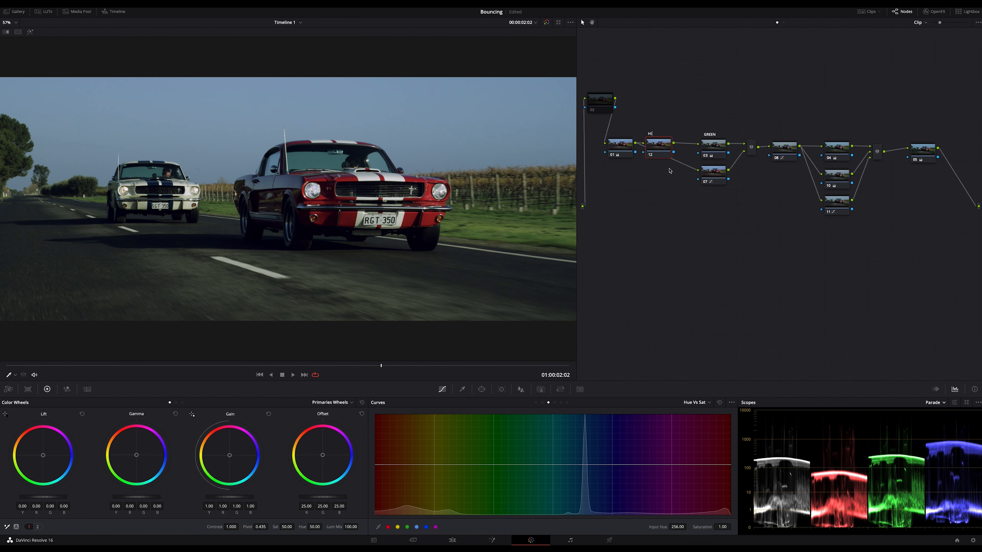
text(GH CONTR)
drag(694, 172, 664, 144)
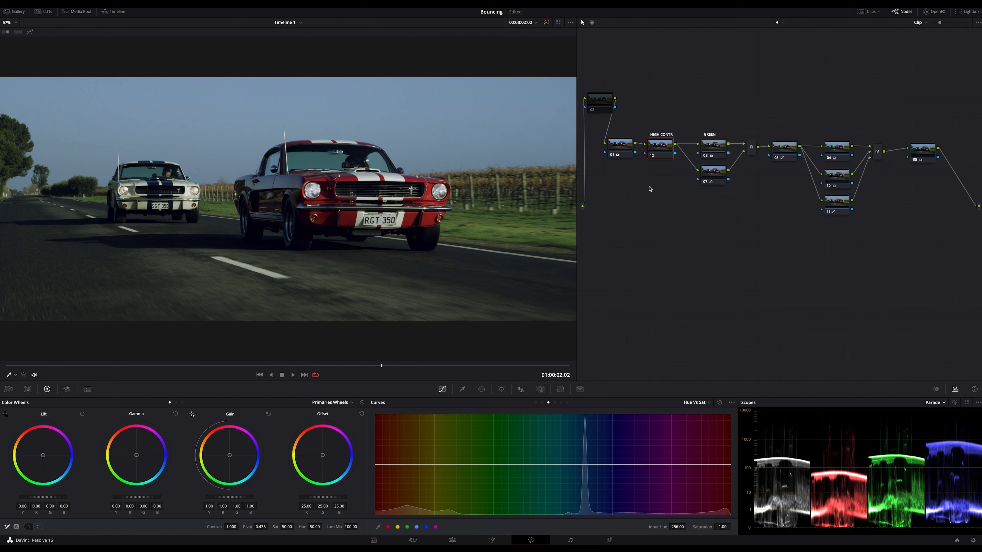
Add default anchors to the HIGH CONTR node's Custom curve and enable editable splines
click(535, 402)
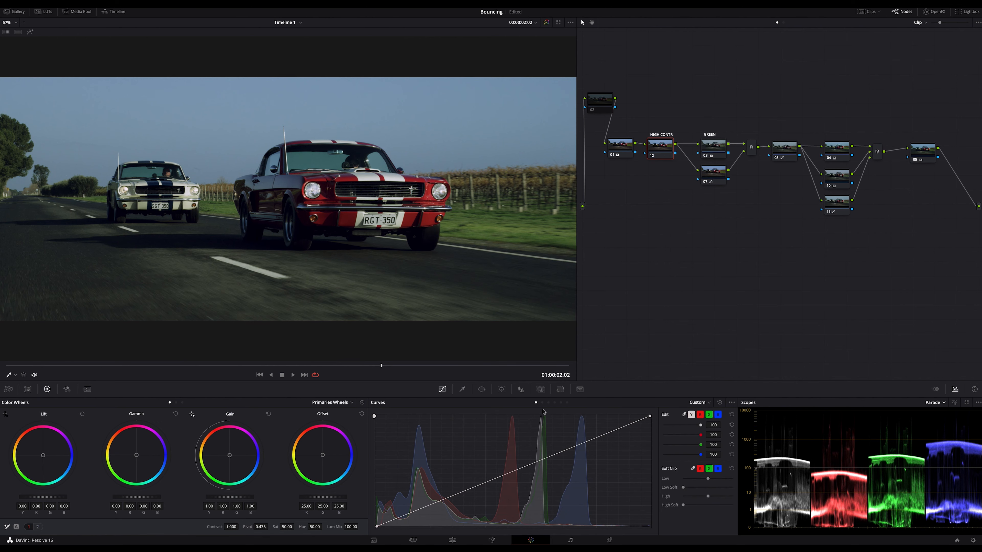
click(732, 402)
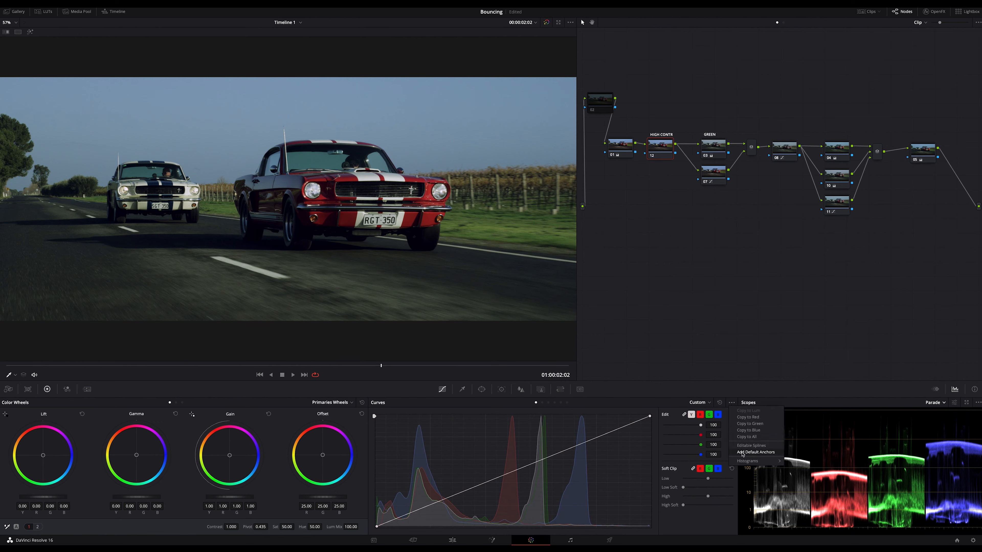
click(742, 452)
click(732, 402)
click(744, 448)
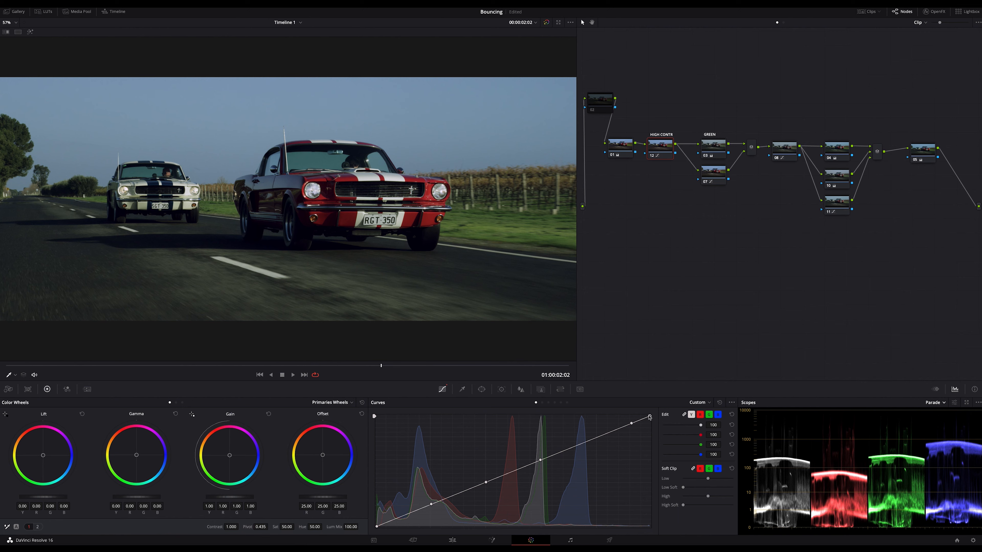
Pull the white point of the HIGH CONTR node's Custom curve inward along the upper edge and fine-tune its spline handle
mouse_move(650, 417)
mouse_down()
mouse_move(624, 416)
mouse_move(601, 434)
mouse_move(620, 417)
mouse_up()
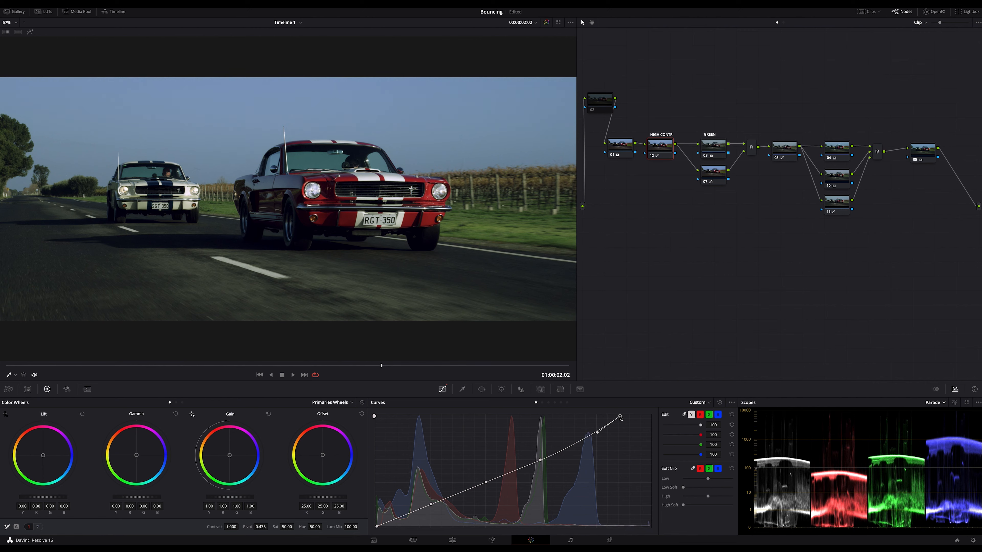
drag(620, 418, 611, 416)
drag(591, 433, 590, 436)
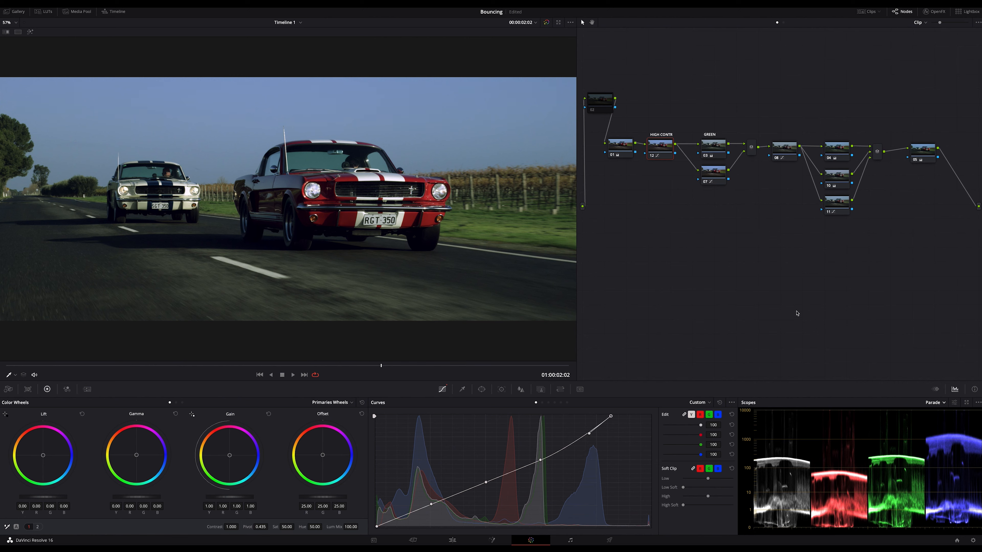
Lower node 05's offset to 21.85 on all three channels
click(925, 156)
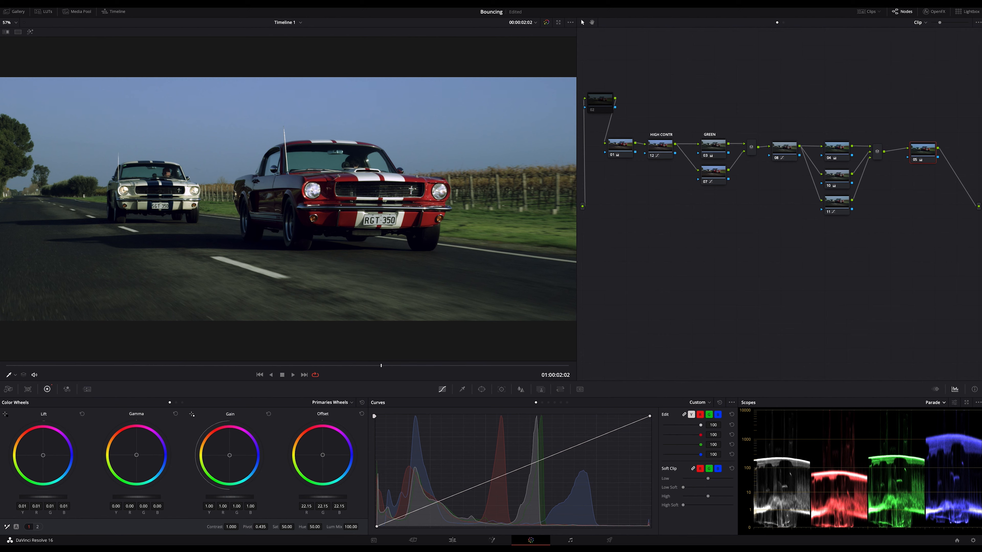
drag(322, 497, 318, 497)
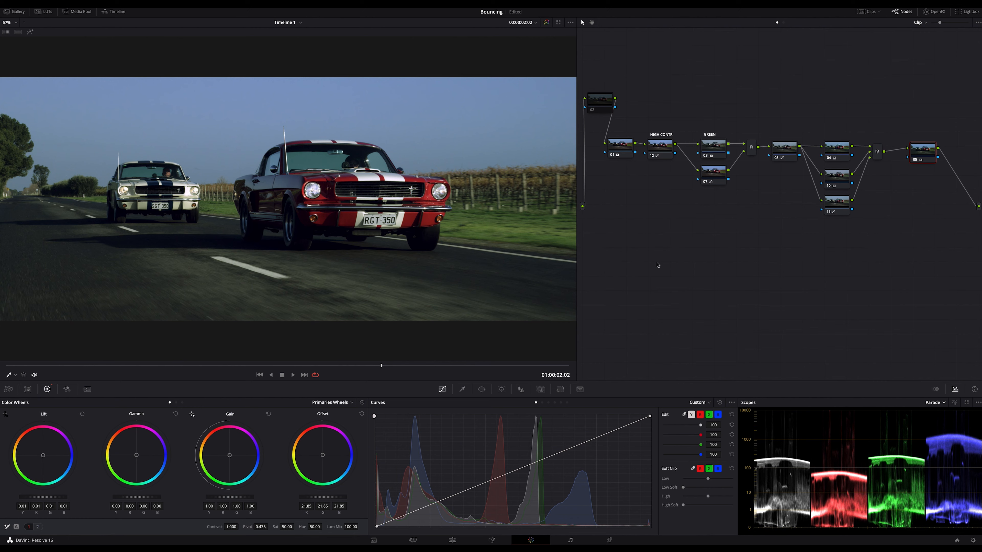
Compare the image with and without the HIGH CONTR and 05 nodes by disabling and re-enabling both together
drag(919, 148, 917, 149)
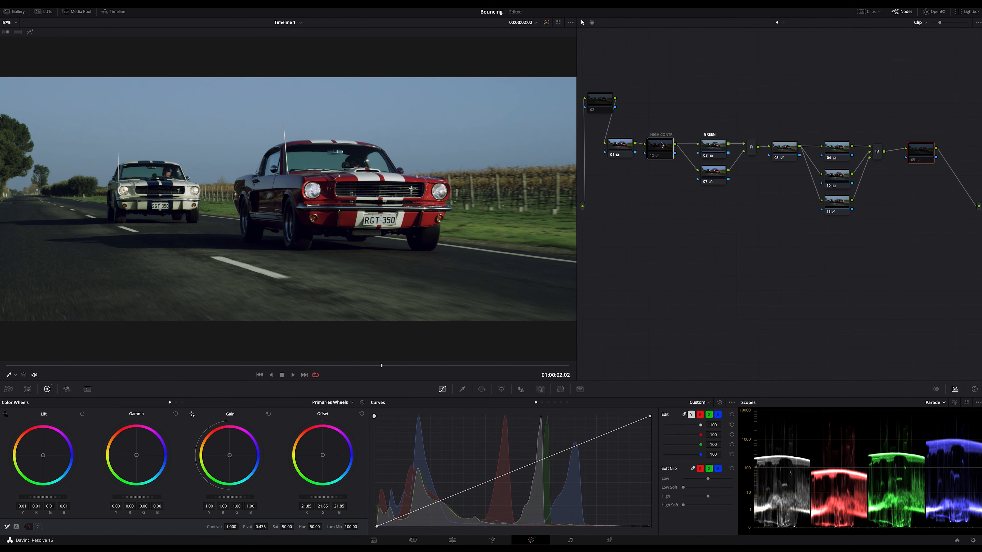
key(ctrl+d)
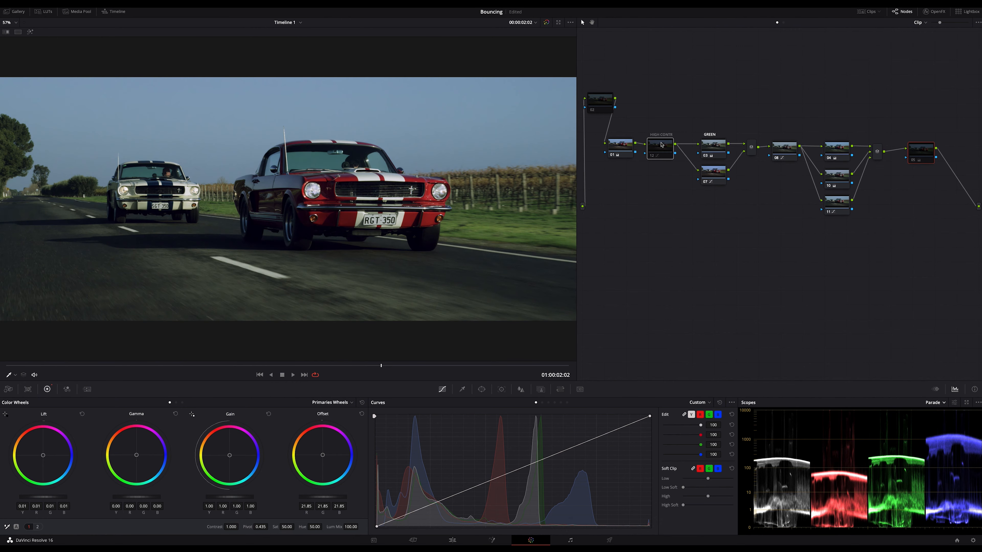
key(ctrl+d)
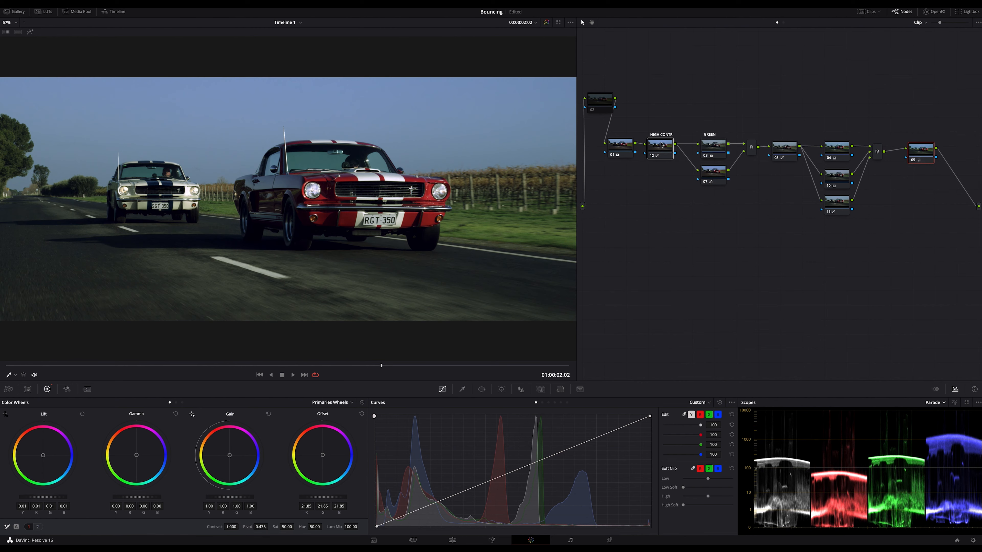
key(ctrl+d)
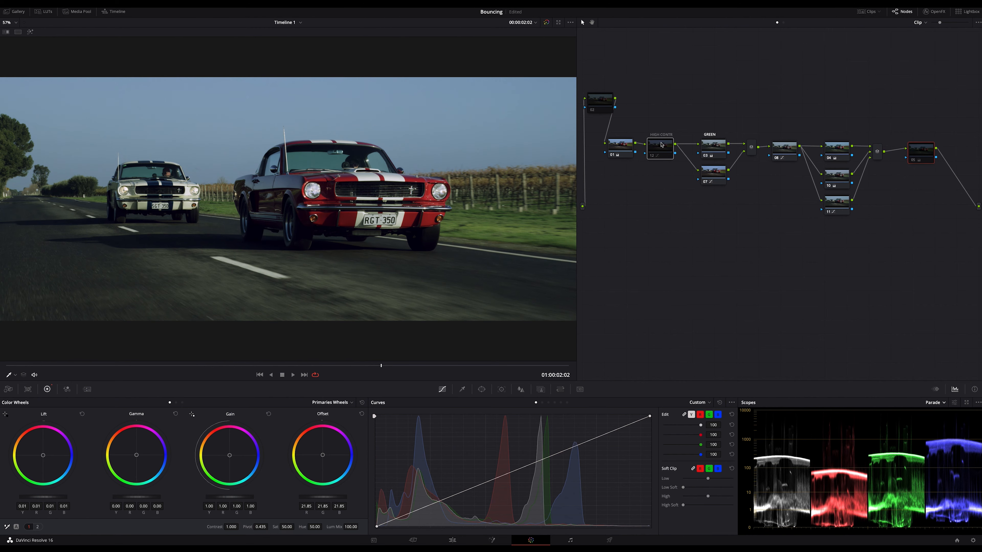
key(ctrl+d)
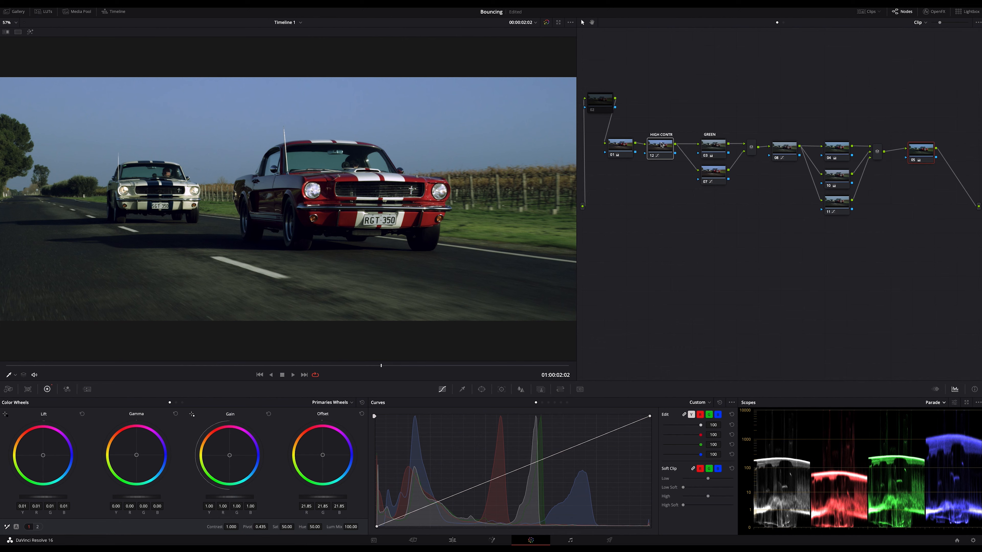
key(ctrl+s)
click(750, 282)
Shift node 05 slightly closer to the parallel mixer and set the scopes to Vectorscope
drag(916, 150, 911, 153)
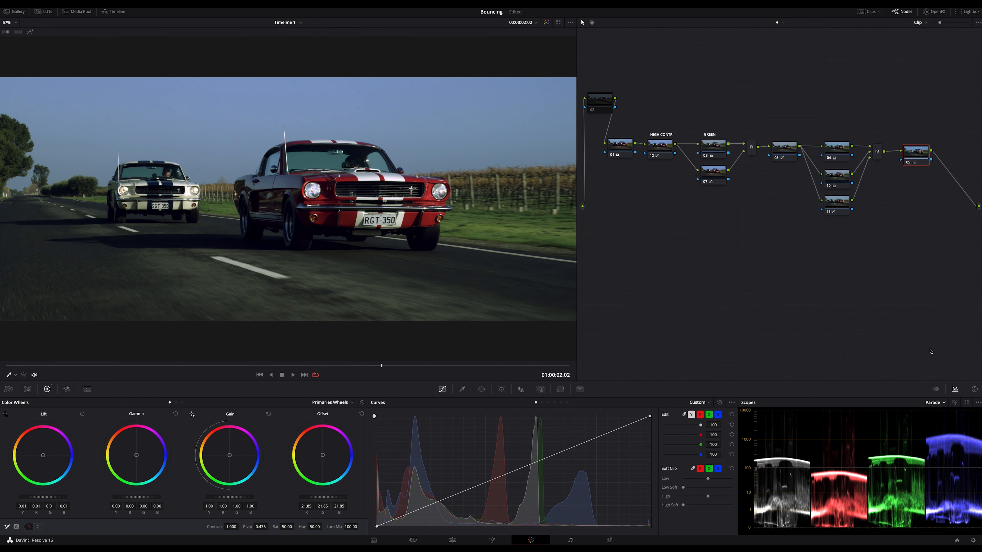
click(944, 403)
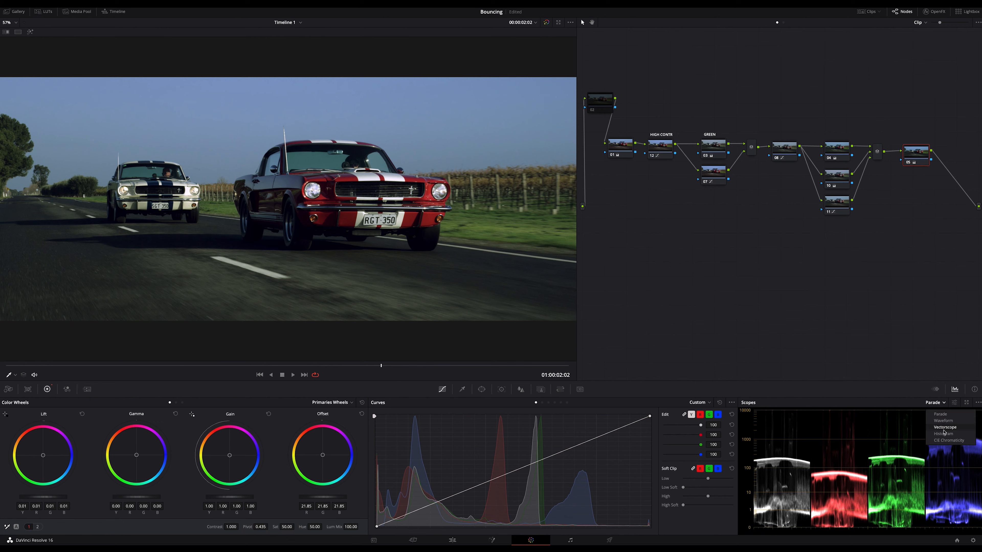
click(945, 427)
click(844, 150)
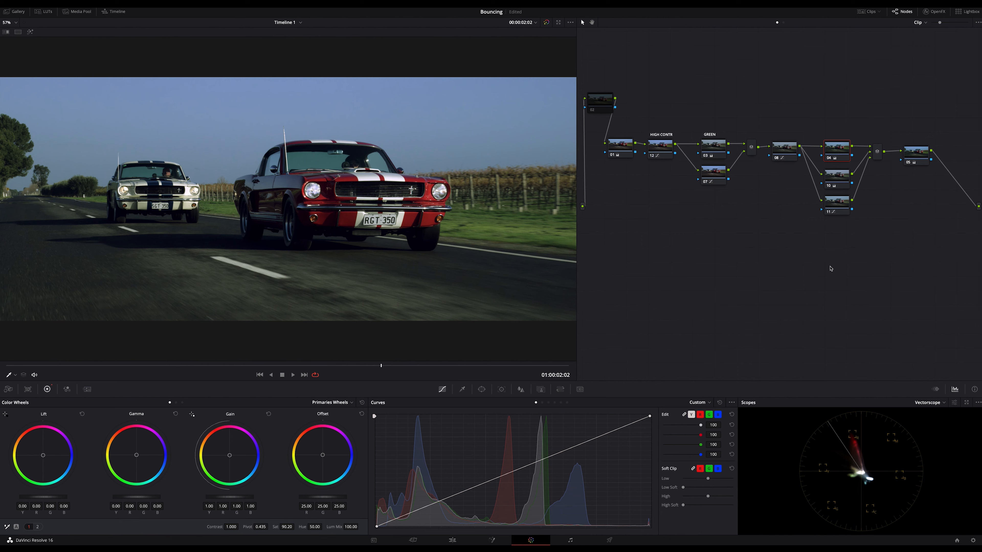
Add a serial node after node 05 and place it in the free space below the node chain
drag(920, 153, 917, 153)
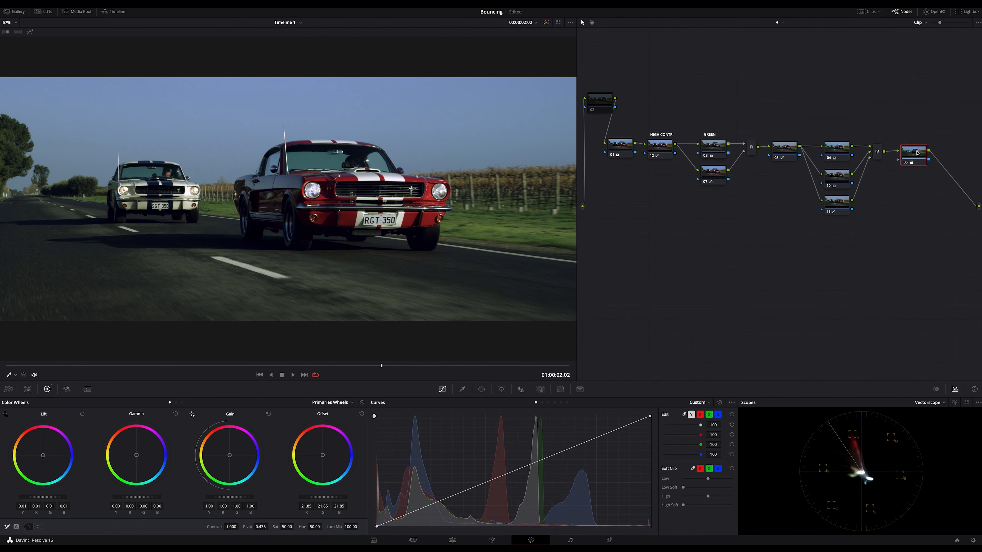
key(alt+s)
drag(943, 154, 686, 257)
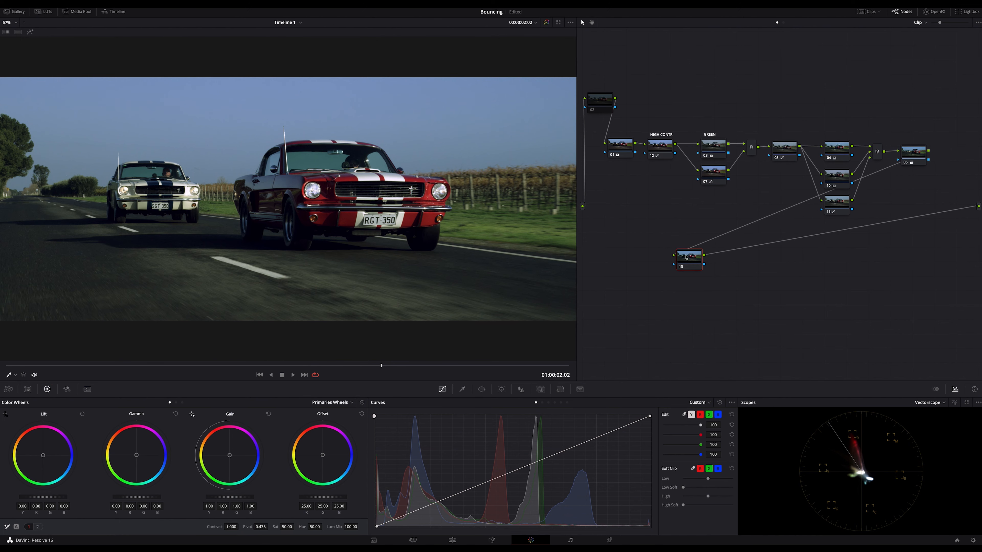
Find the ResolveFX Glow effect, apply it to node 13 and set its Shine Threshold to 0.888
click(934, 11)
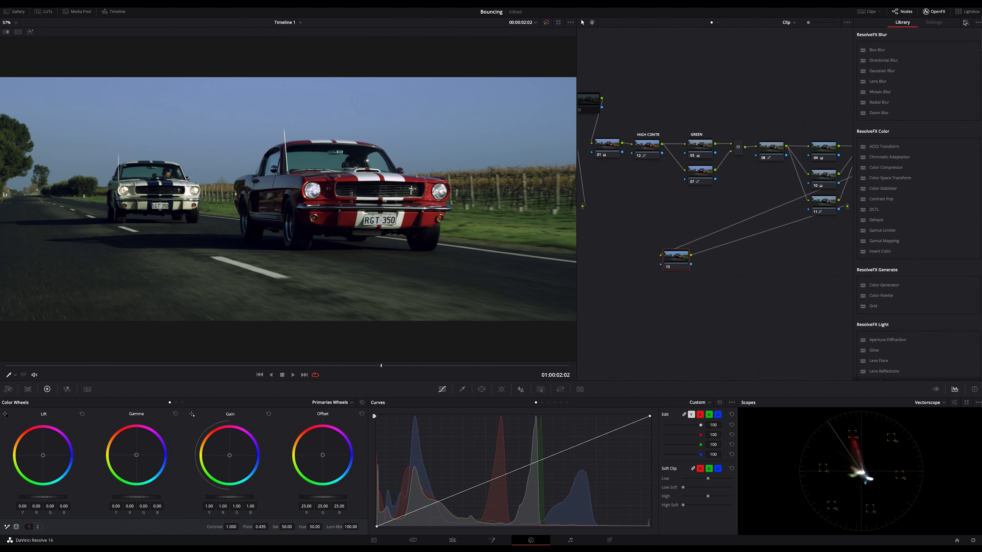
click(965, 23)
text(gloiw)
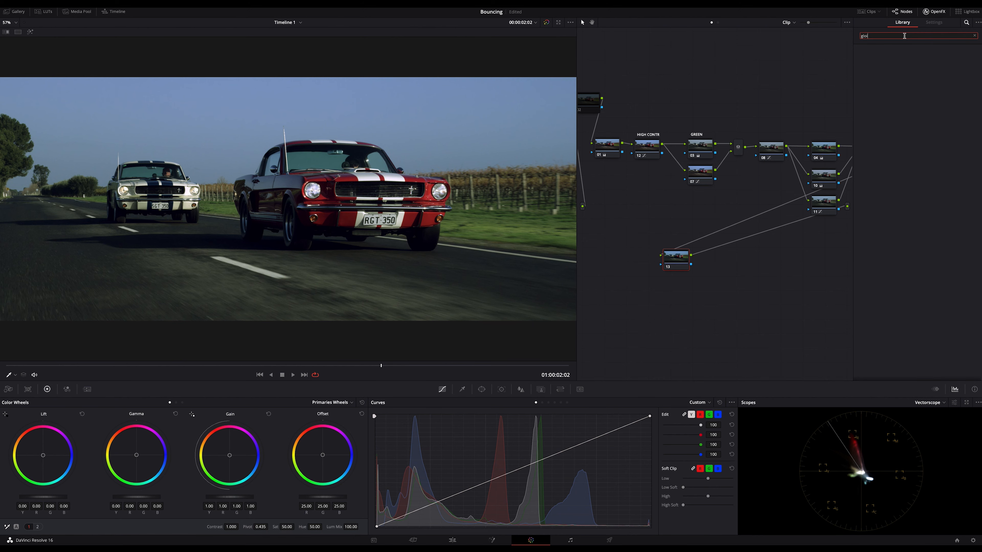
key(BackSpace)
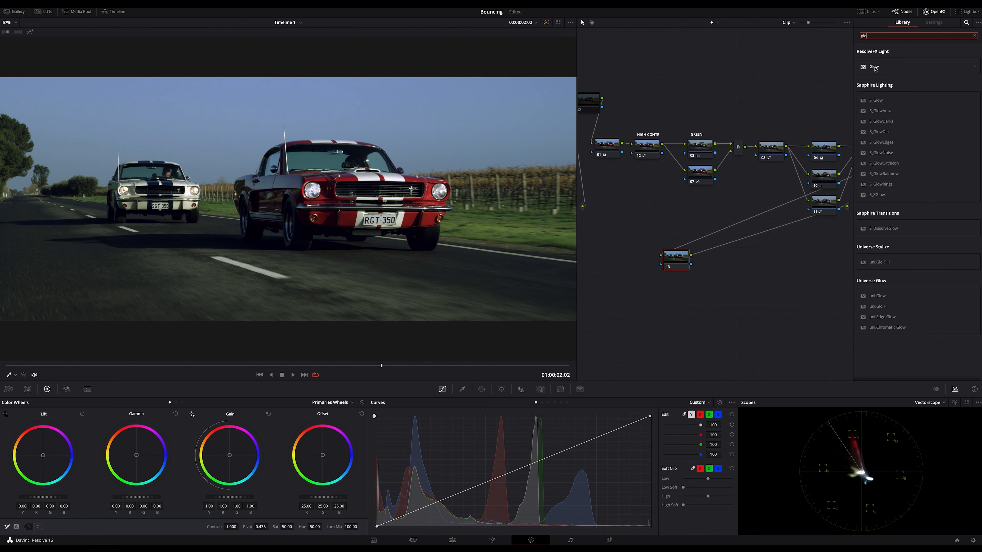
drag(874, 66, 681, 259)
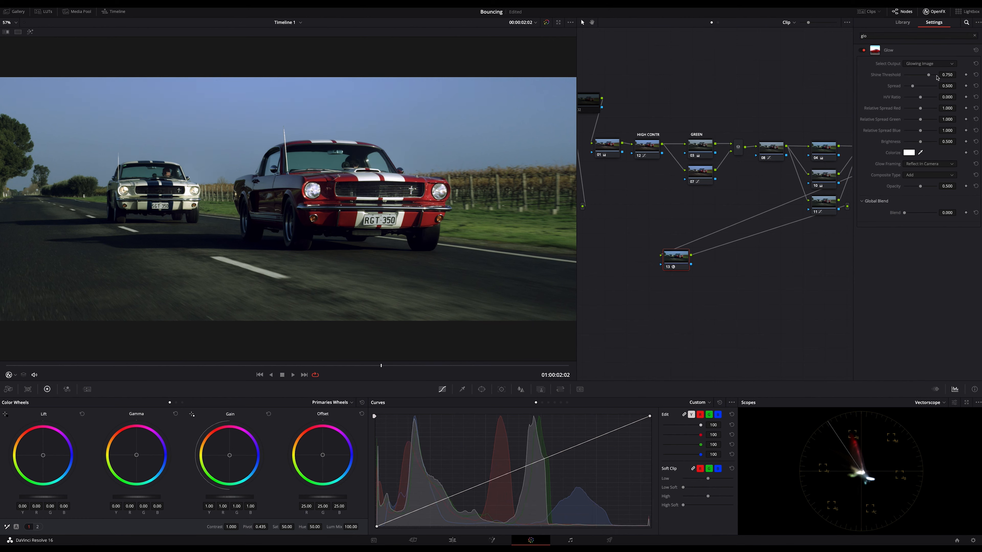
drag(930, 75, 932, 77)
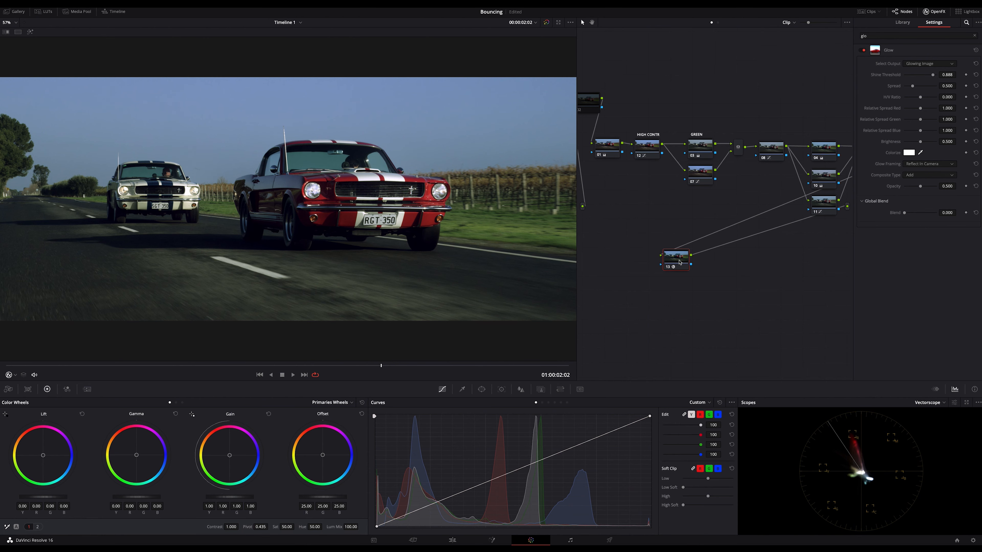
Add a serial node after the Glow node and apply the ResolveFX Film Grain effect to it
key(alt+s)
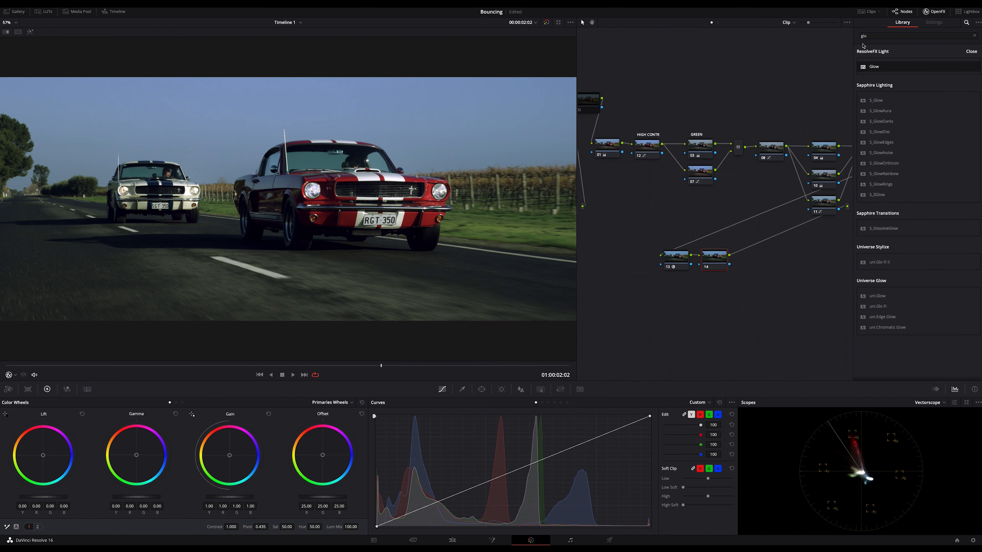
click(865, 35)
key(BackSpace)
key(BackSpace)
key(BackSpace)
text(grai)
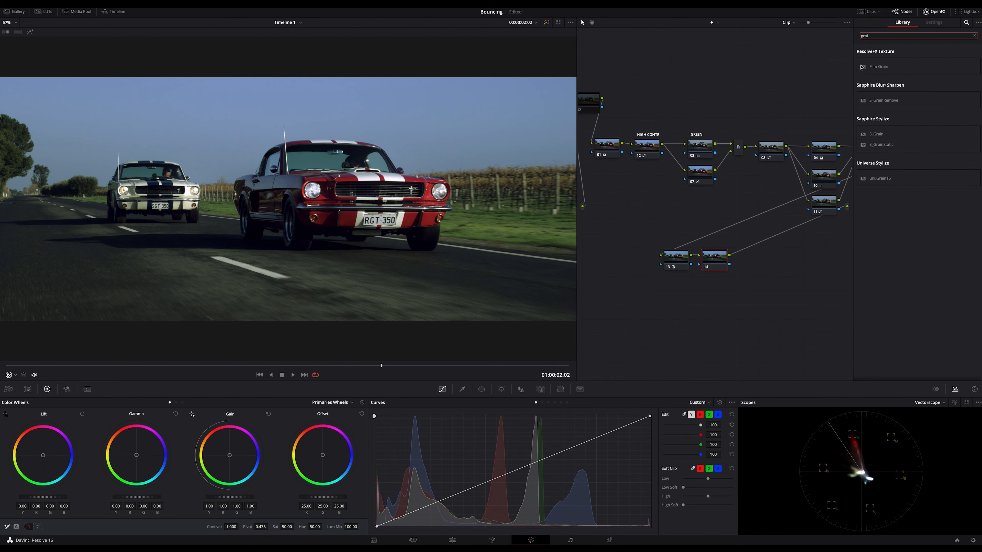
drag(862, 67, 715, 262)
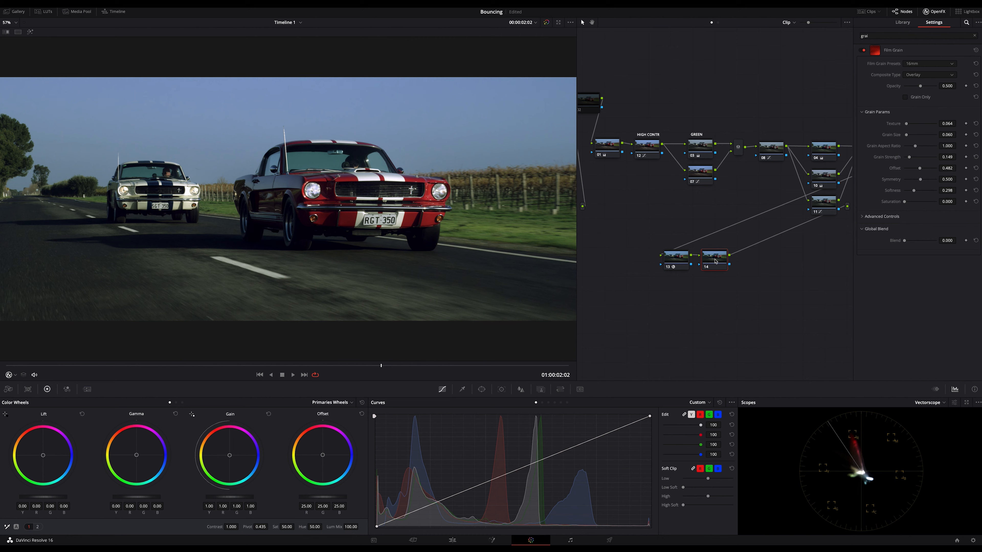
Customise Film Grain from the 35mm 200T preset with texture 0.750, grain size 0.000, strength 0.449 and highlights 0.643, and close the effects library
click(937, 65)
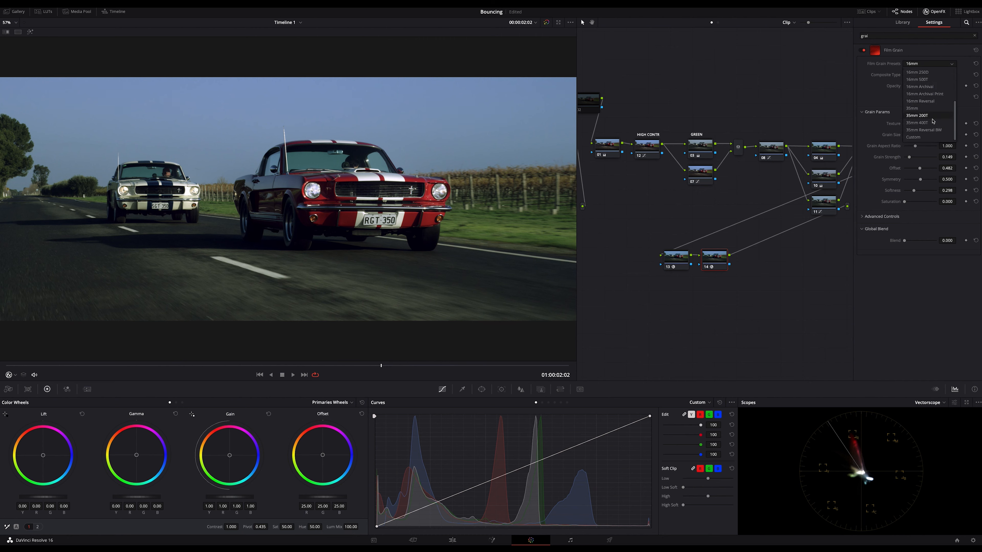
click(932, 117)
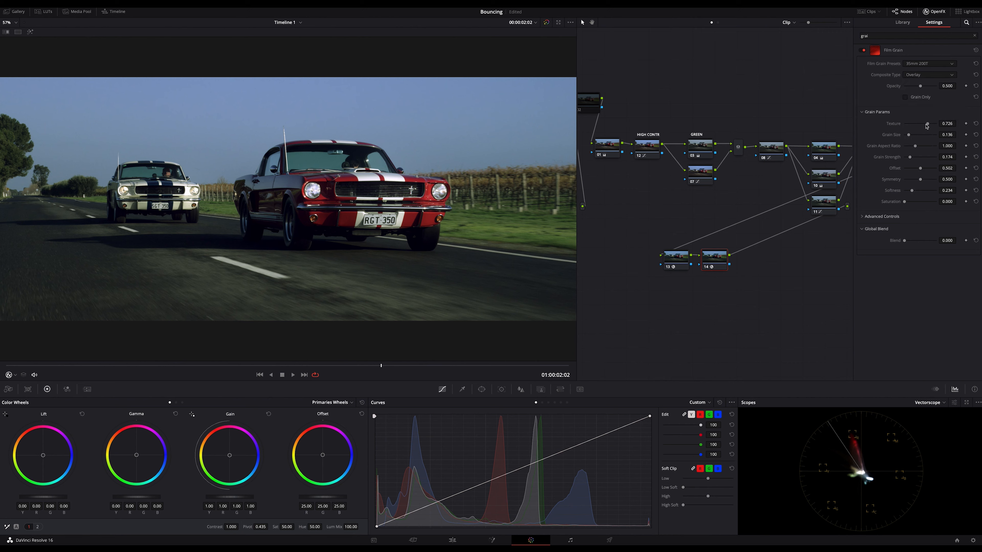
click(938, 64)
click(930, 123)
drag(912, 157, 918, 157)
click(882, 216)
drag(920, 250, 926, 252)
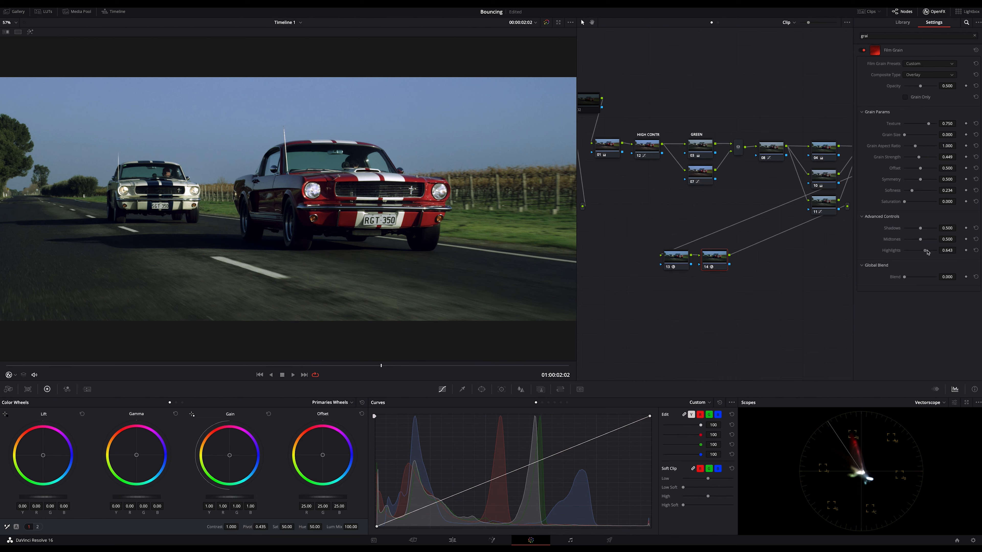
click(931, 12)
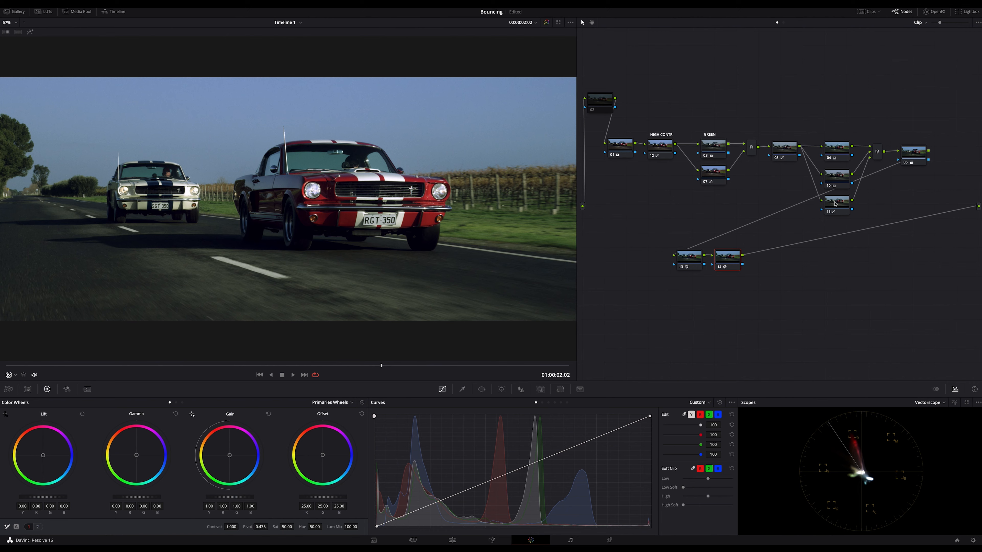
Add a parallel node to node 11 and switch the color wheels to Log mode
click(835, 204)
key(alt+p)
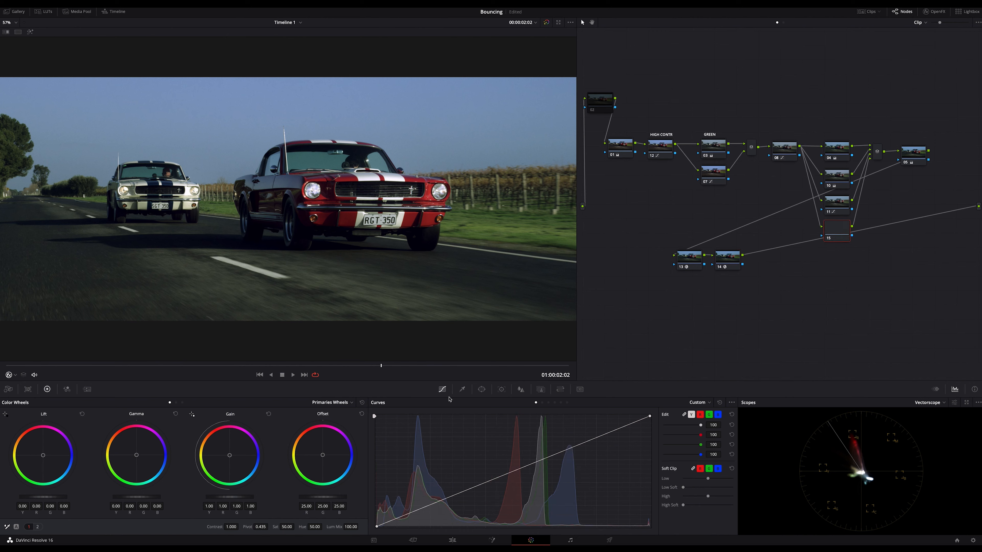
click(349, 402)
click(326, 428)
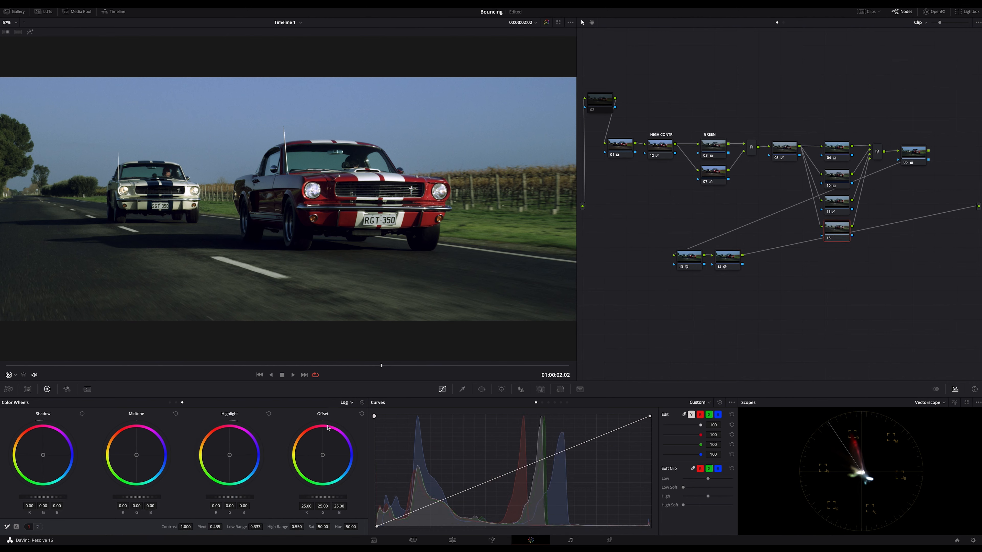
Push node 15's Log highlights towards green at -0.21, 0.08, -0.21 and set High Range to 0.678
drag(230, 455, 229, 455)
drag(228, 456, 225, 461)
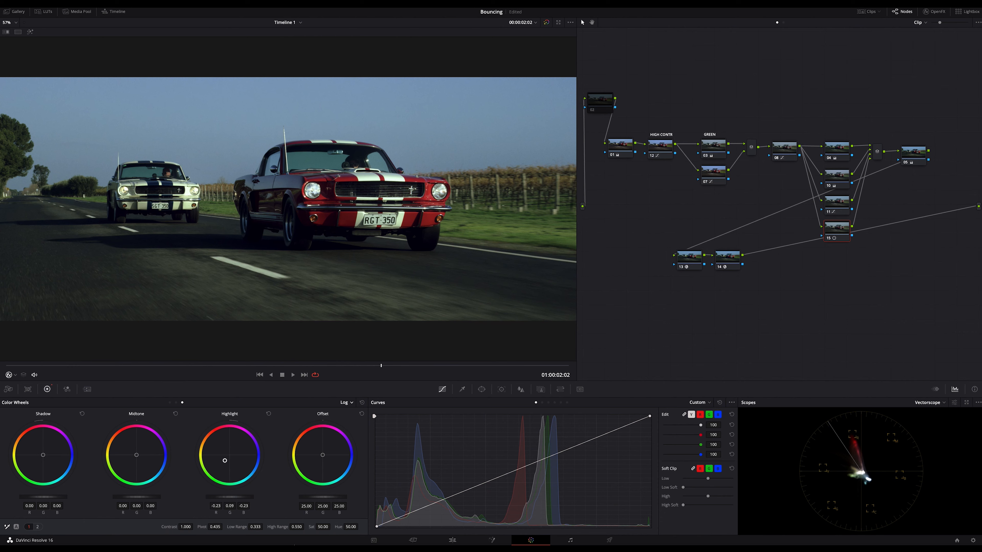
drag(225, 460, 225, 460)
drag(305, 526, 297, 528)
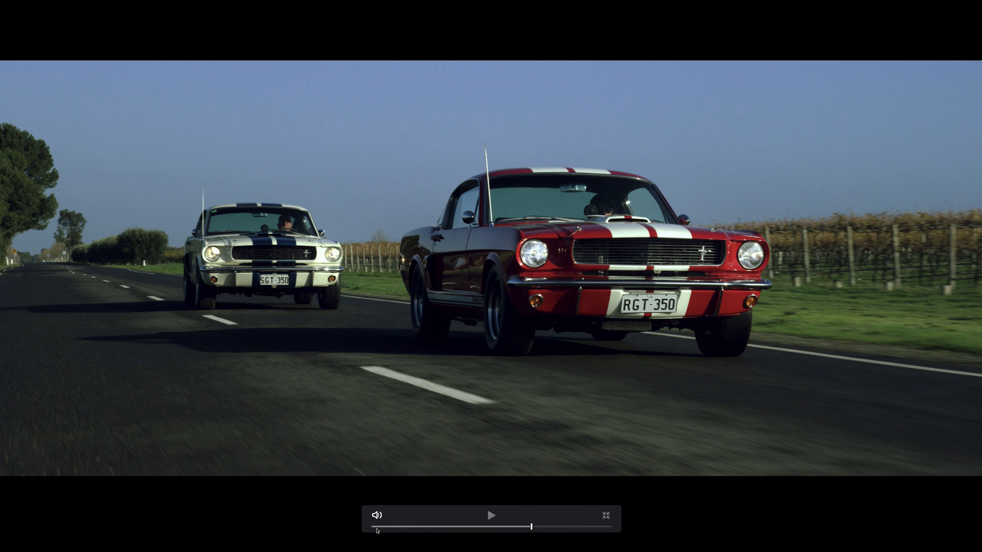
Review an earlier frame of the graded clip in full-screen view and return to the grading workspace
click(396, 527)
drag(396, 526, 397, 527)
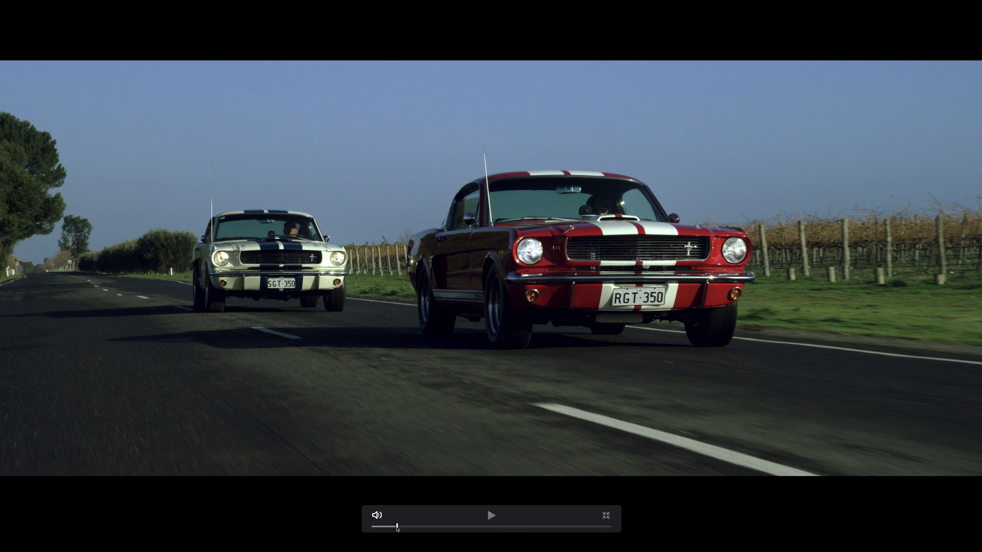
key(Escape)
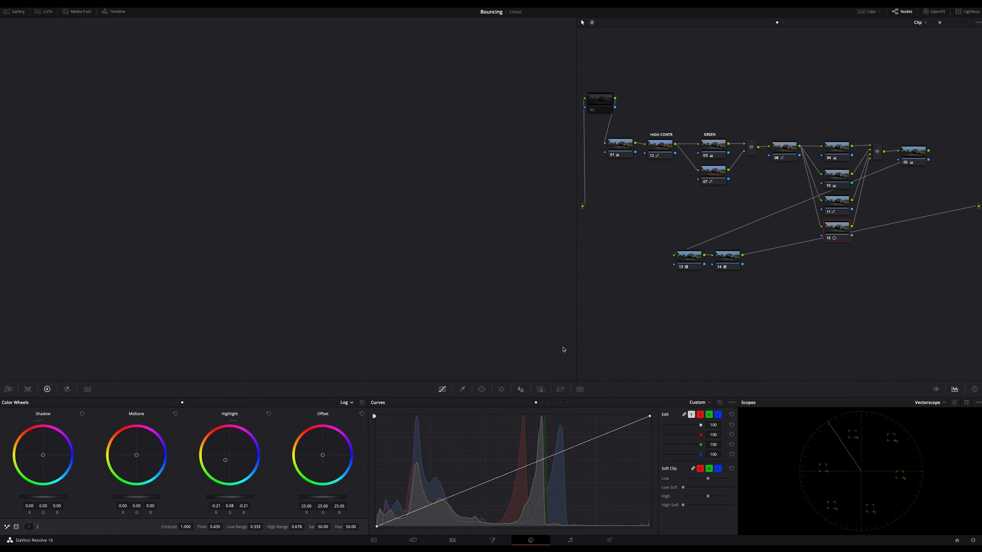
Disable the HIGH CONTR node to check the grade without its curve adjustment
drag(661, 145, 661, 144)
click(658, 148)
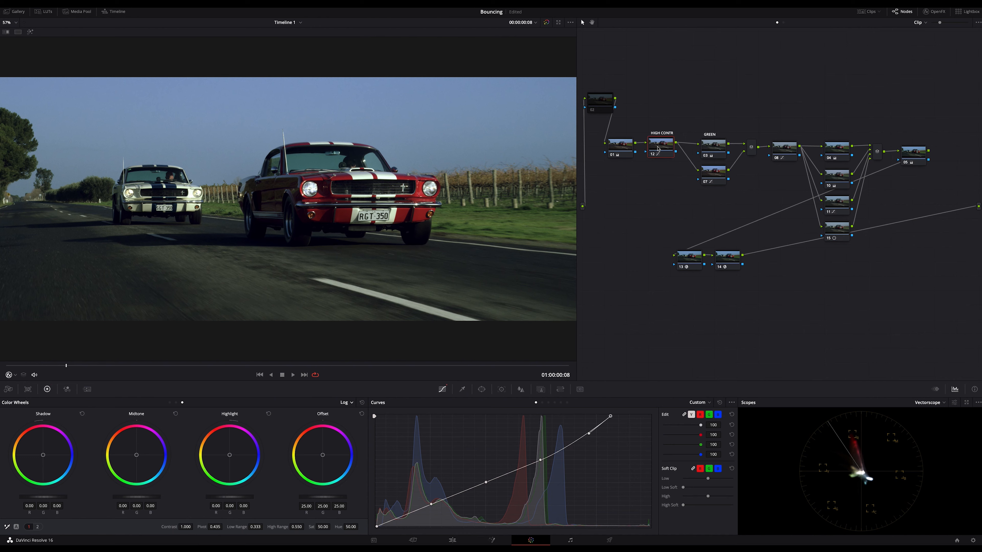
drag(657, 147, 657, 147)
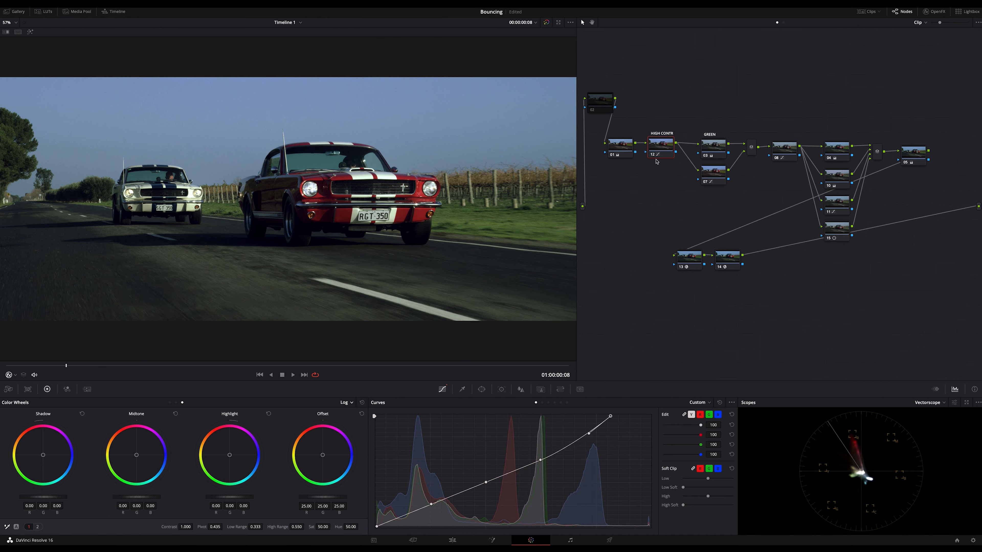
key(ctrl+d)
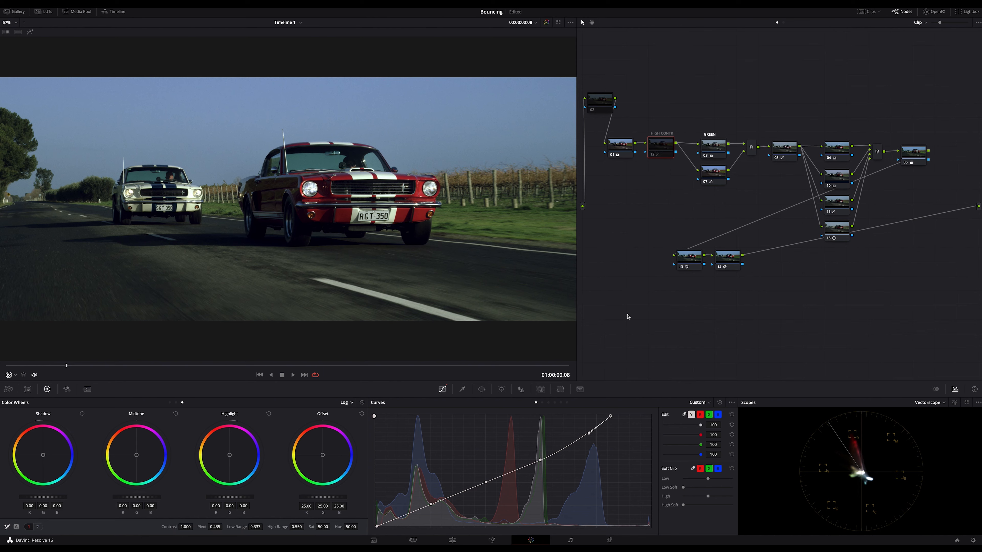
Re-enable the HIGH CONTR node and shift the white point of its curve slightly towards the brighter end to ease the highlights
key(ctrl+d)
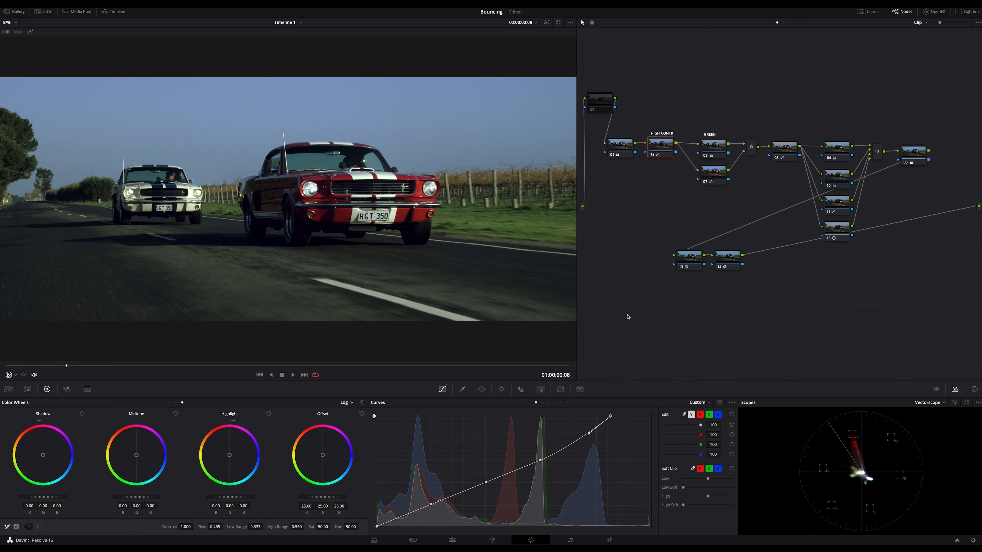
drag(610, 417, 616, 418)
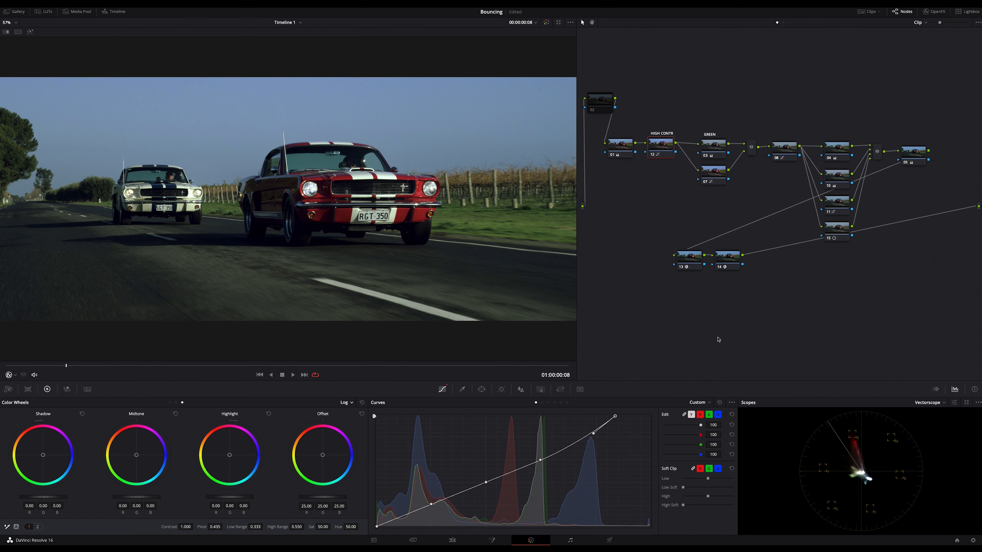
Switch the scope from Vectorscope to Parade
click(944, 403)
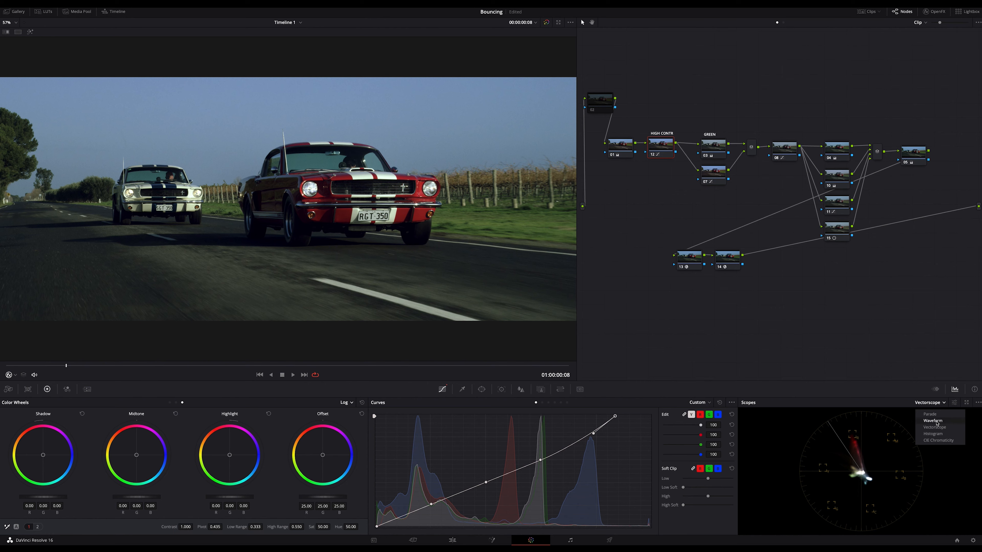
click(932, 414)
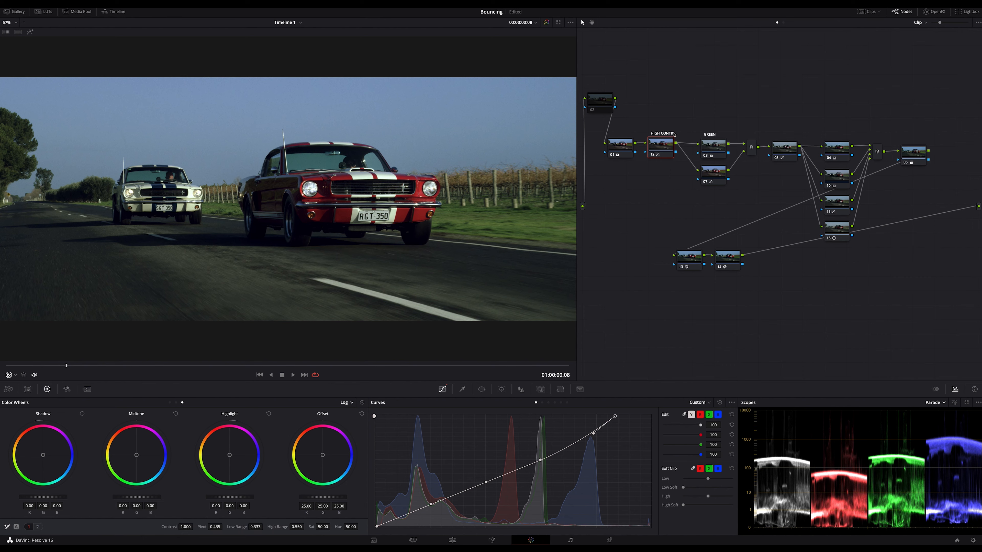
Select every node after node 01 and disable them together to compare the clip without the creative grade
click(718, 146)
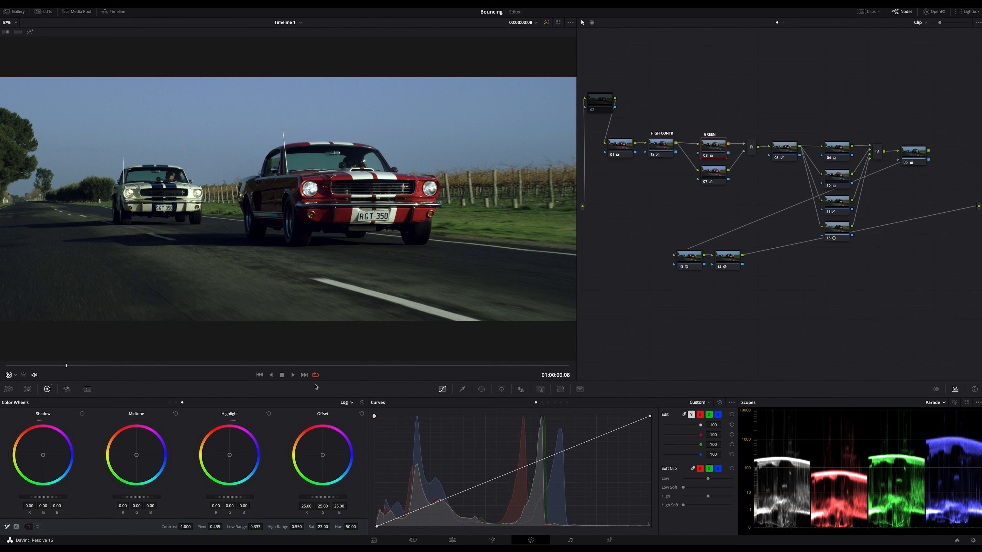
drag(657, 126, 925, 290)
key(ctrl+d)
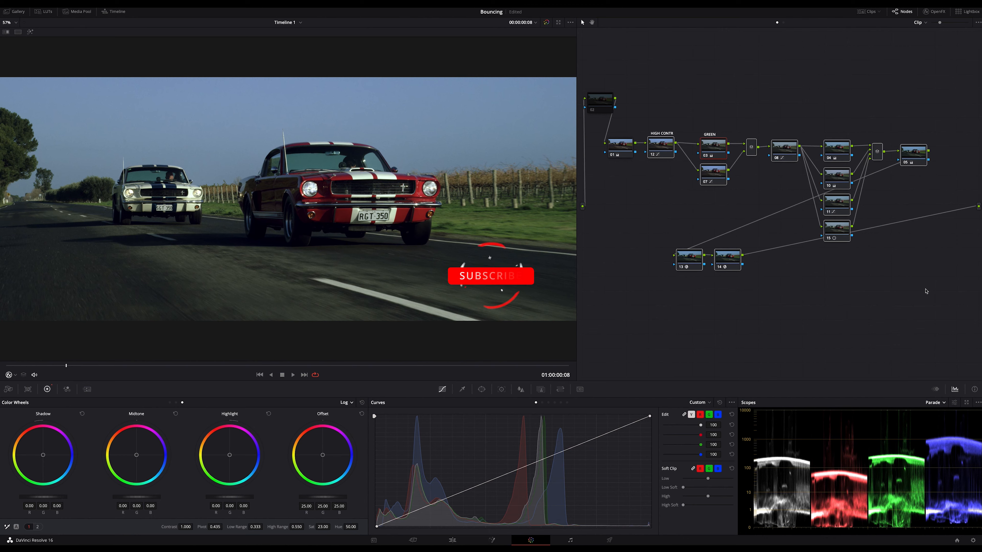
key(super+d)
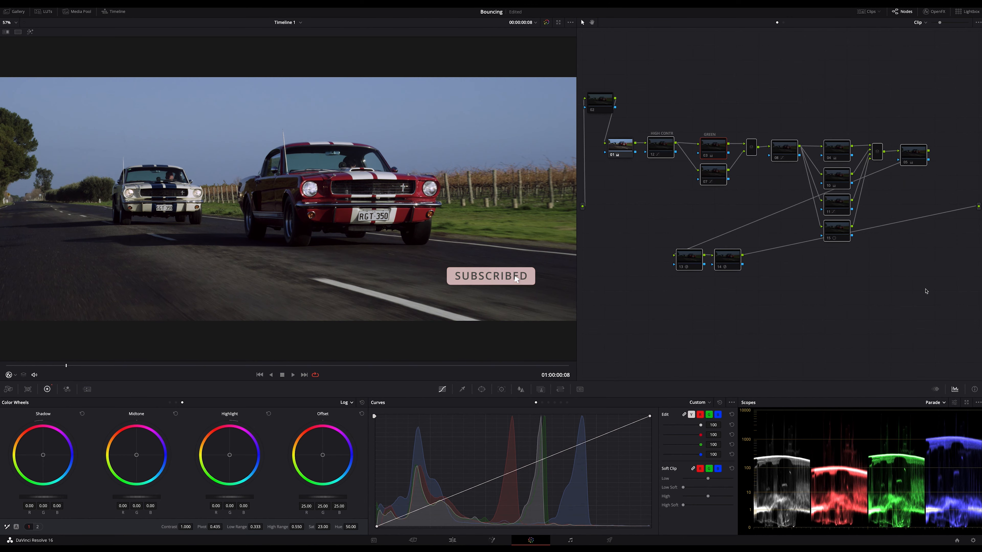